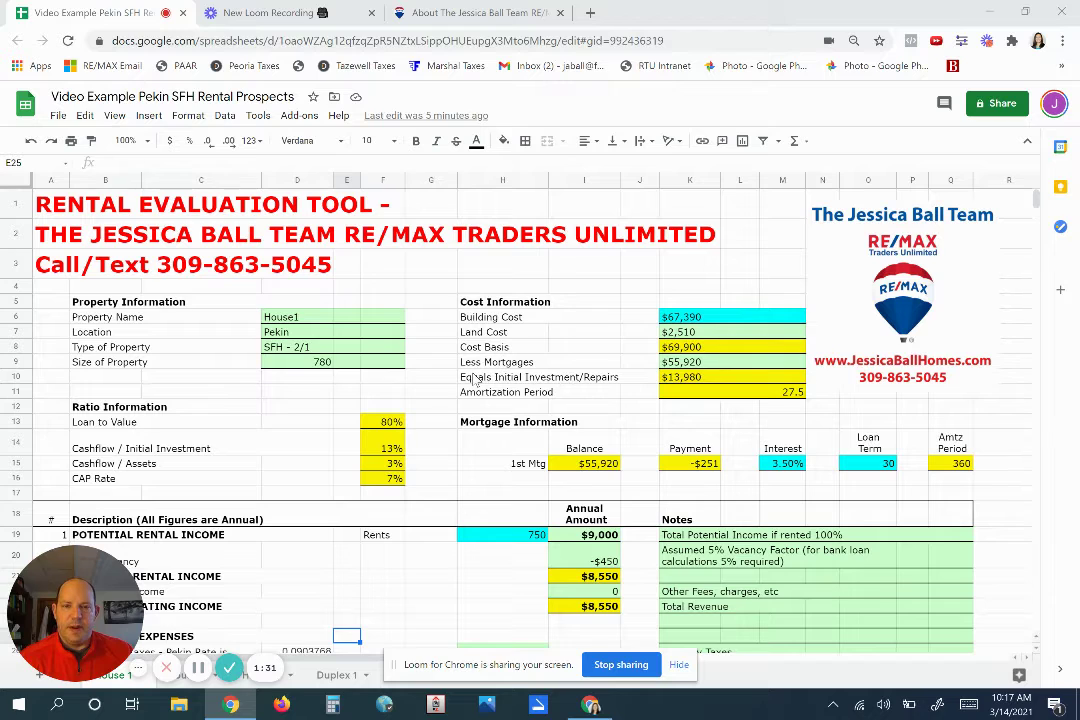
Review the cost basis, land cost, mortgage and initial investment cells in the Cost Information section.
click(676, 348)
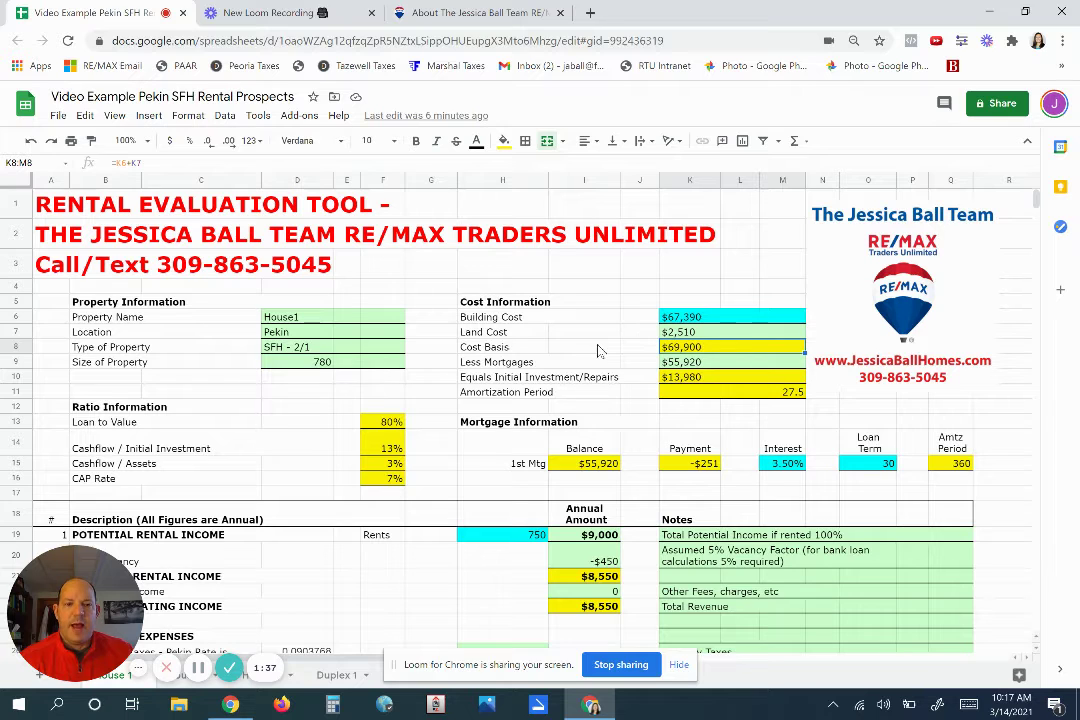
click(676, 336)
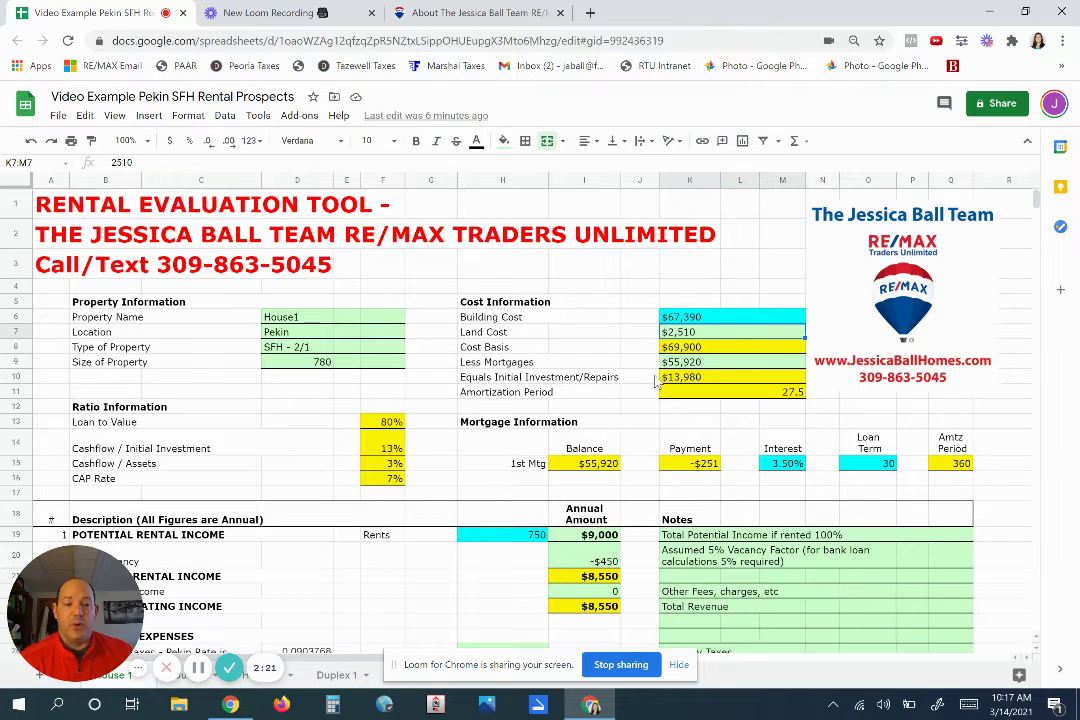
click(675, 346)
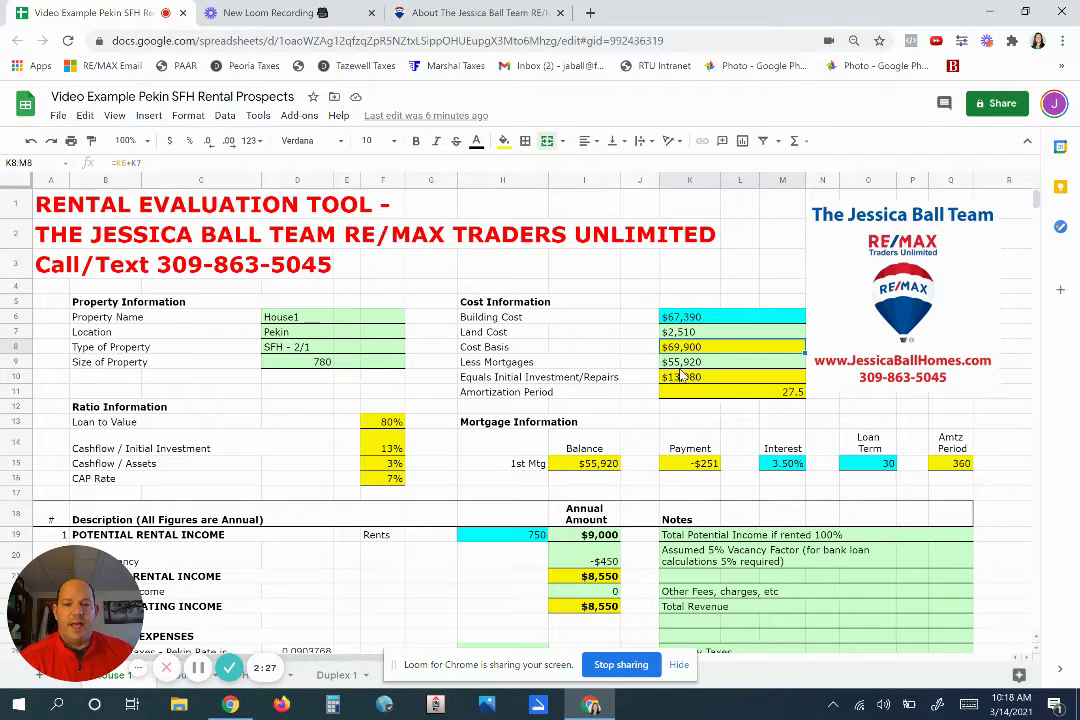
click(686, 365)
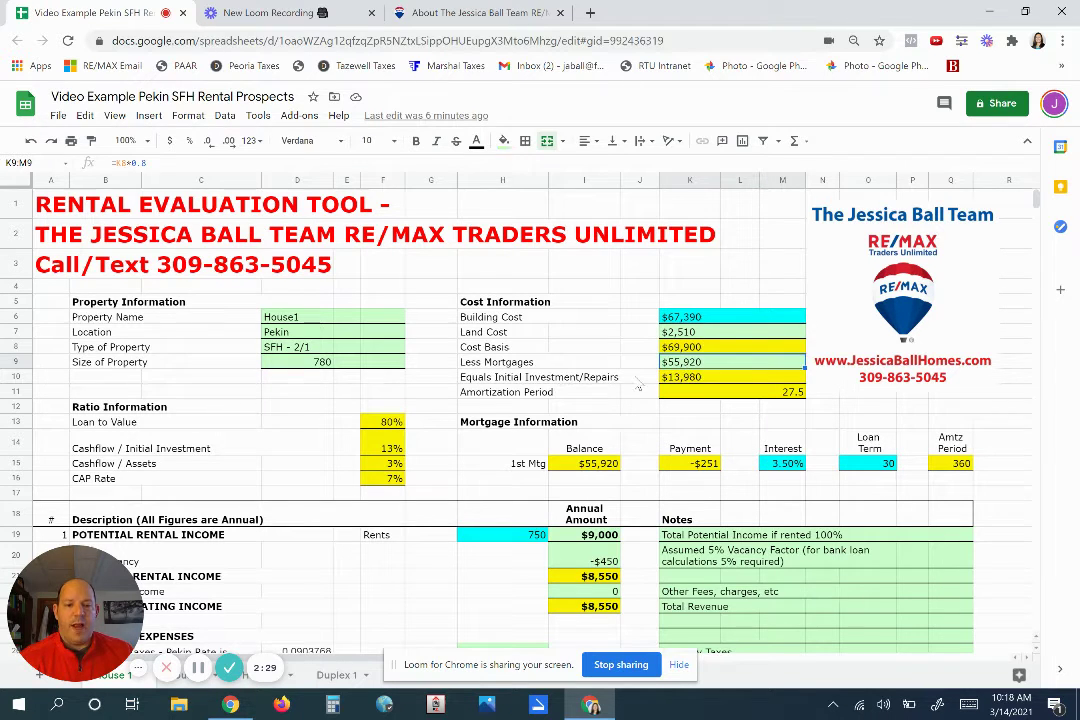
click(694, 371)
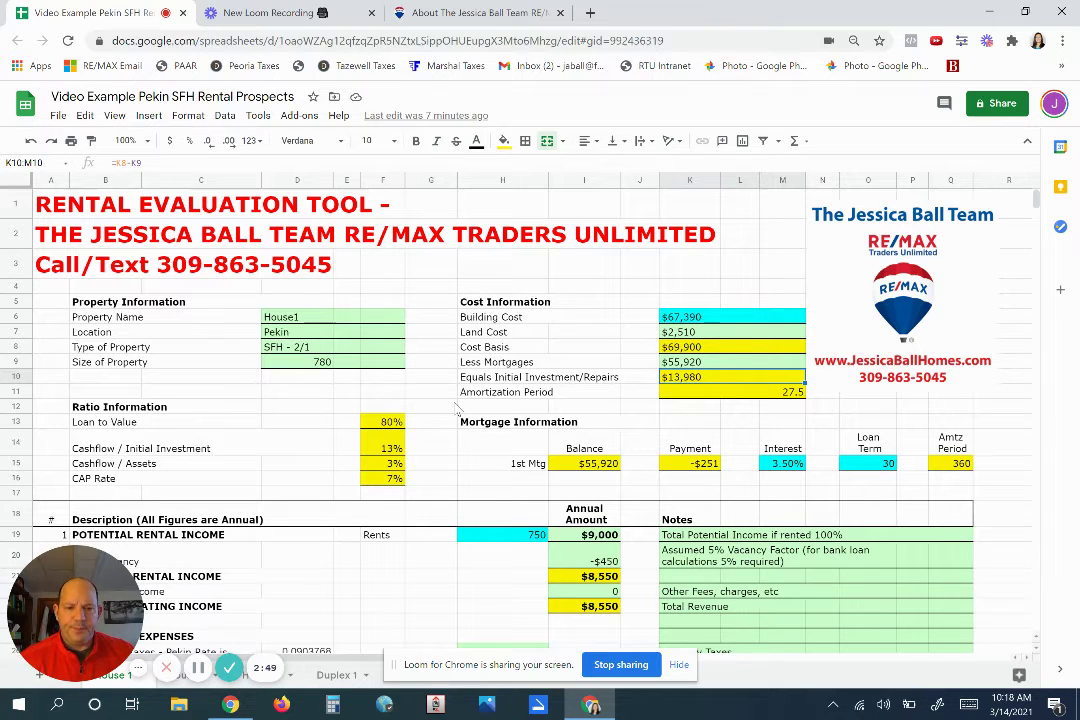
Inspect the loan term and interest rate of the first mortgage in the Mortgage Information section.
scroll(457, 409, down, 1)
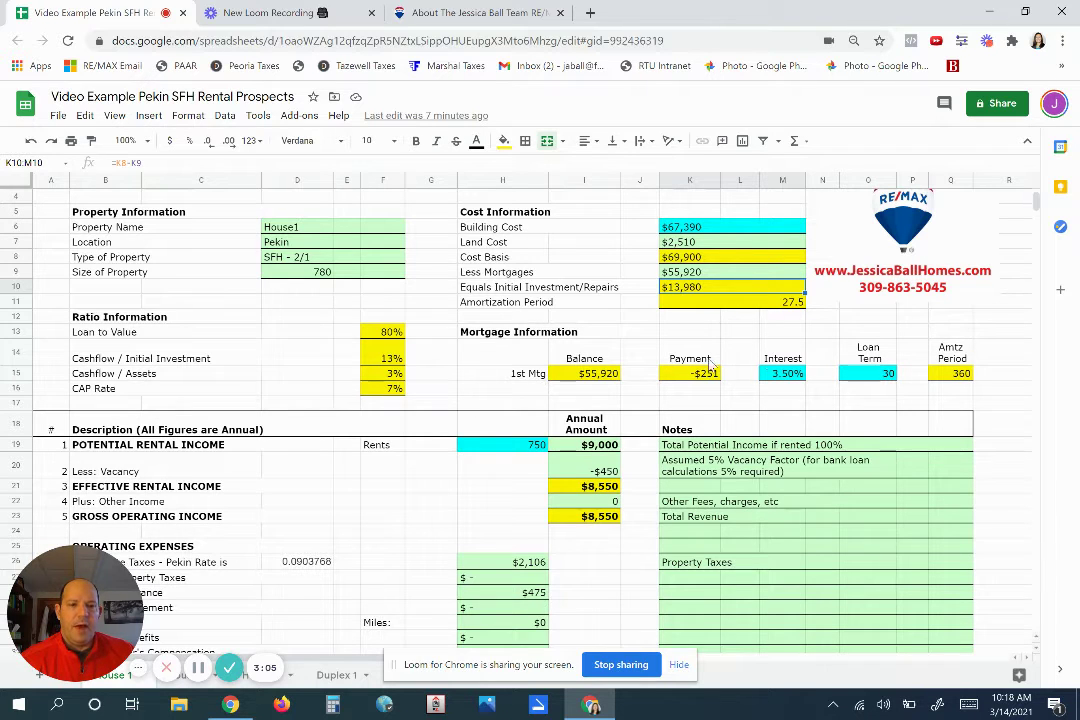
click(859, 378)
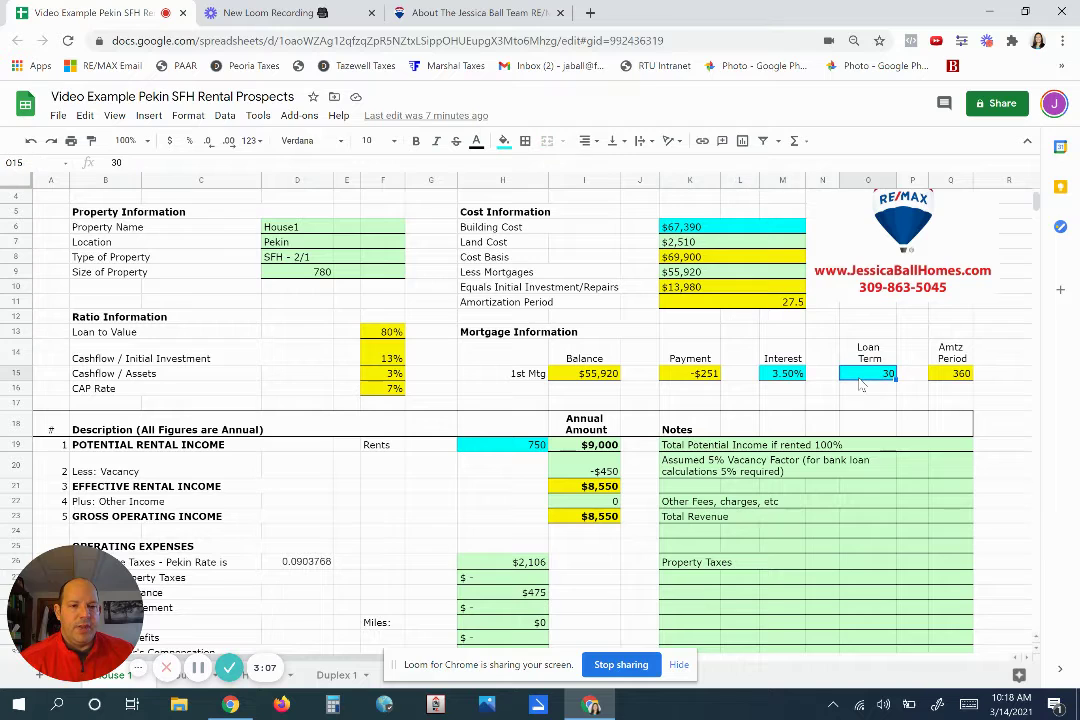
key(Left)
key(Left)
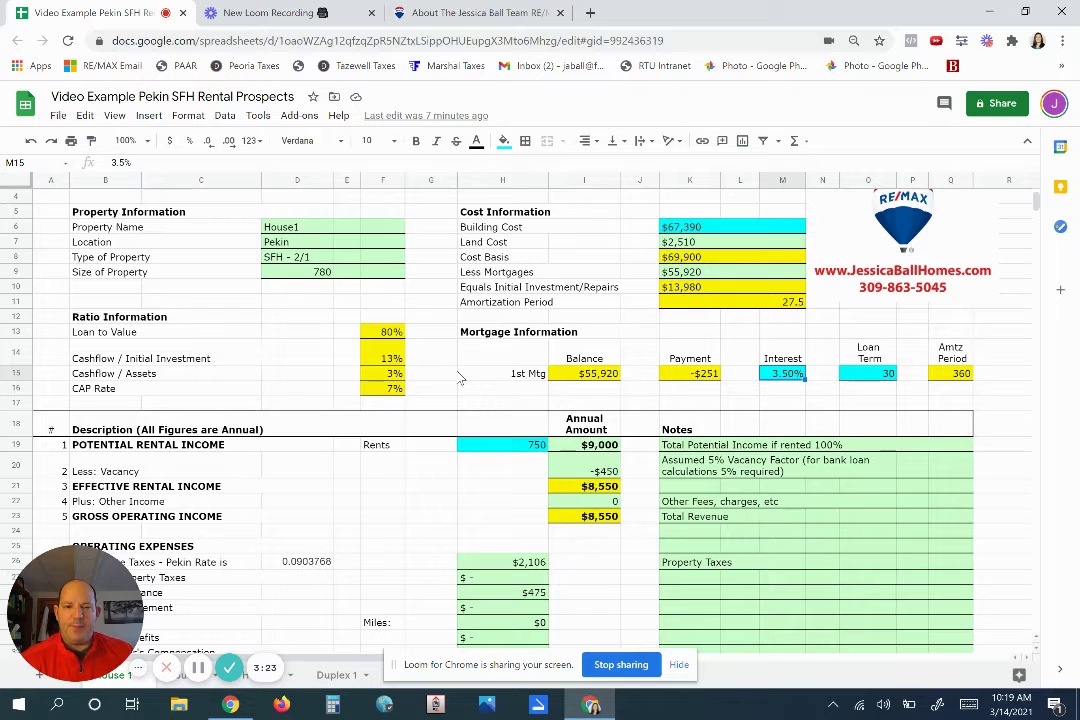
scroll(455, 377, down, 1)
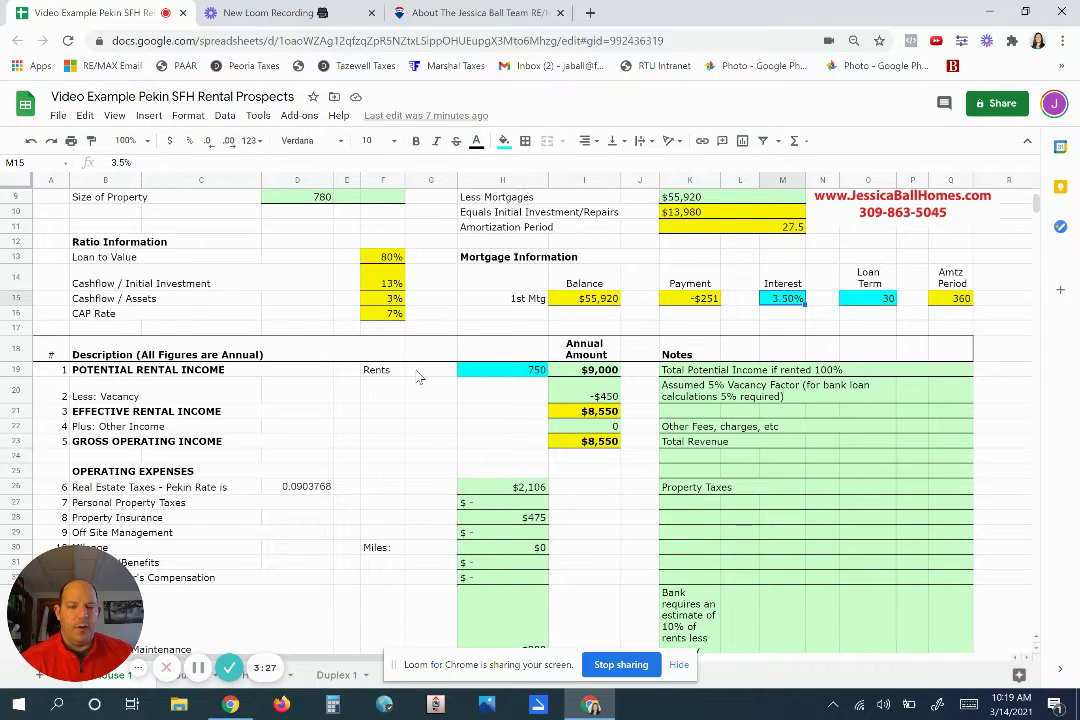
scroll(420, 377, up, 1)
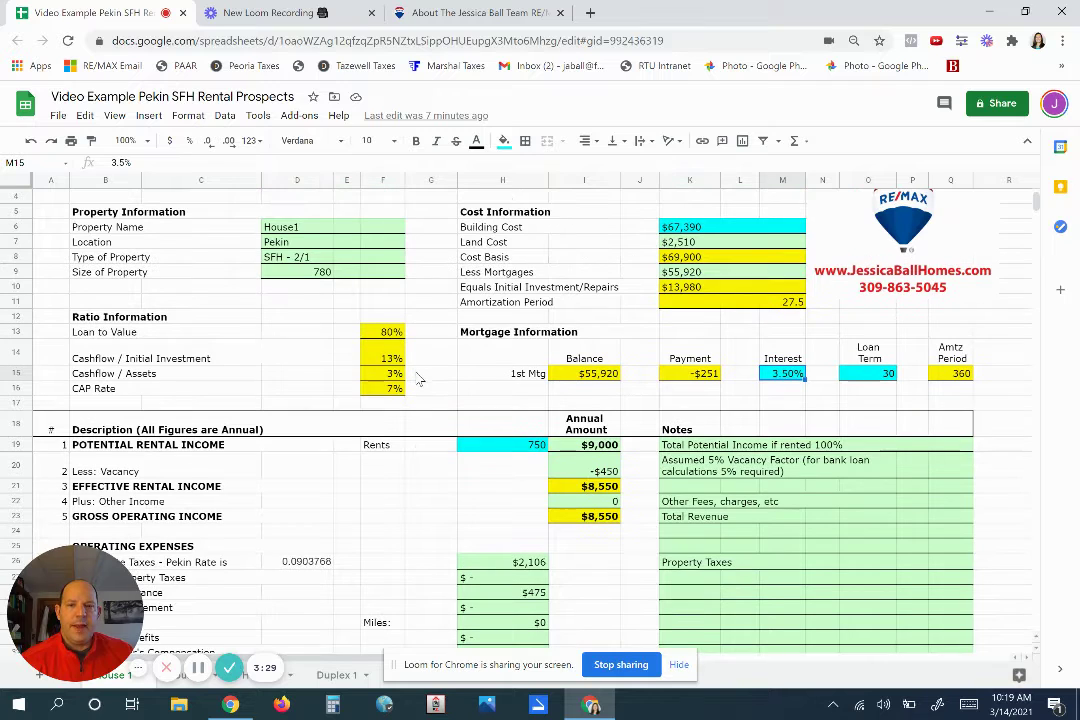
Check the monthly rent and the formulas for annual potential income, vacancy and effective rental income.
click(507, 448)
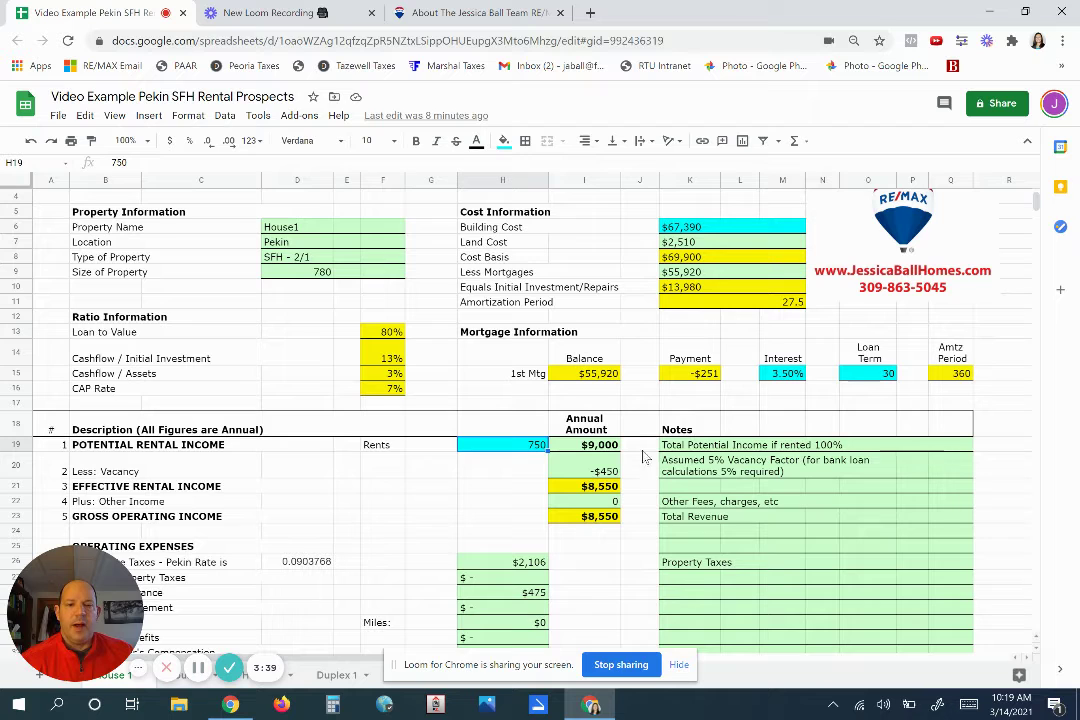
scroll(640, 451, down, 3)
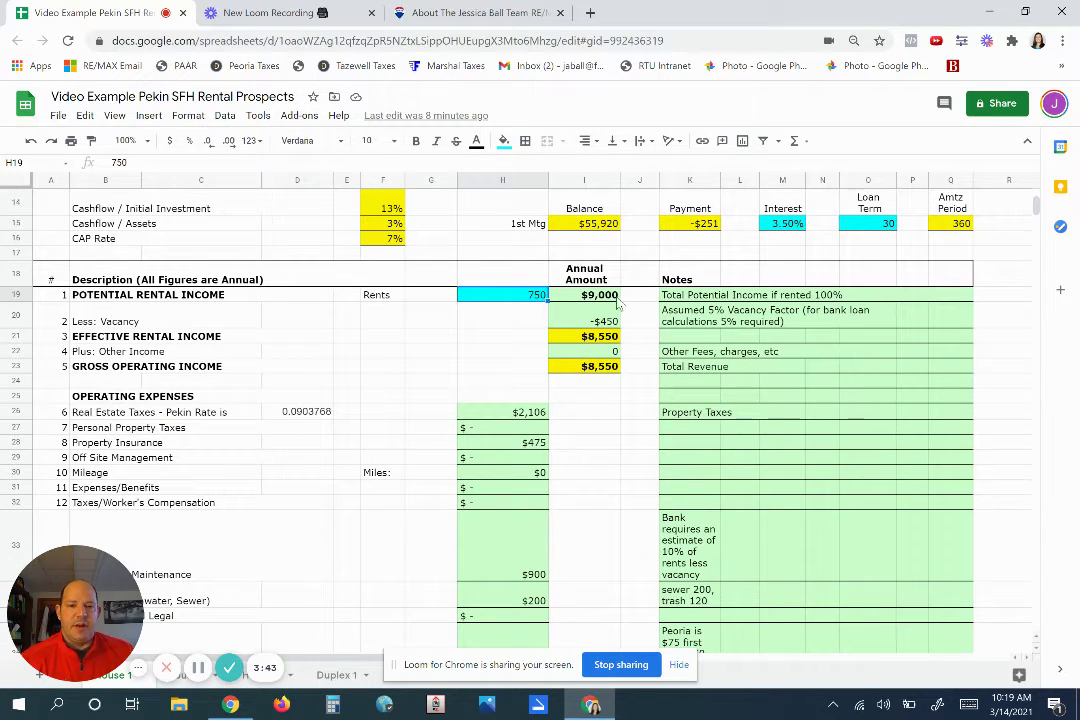
key(Right)
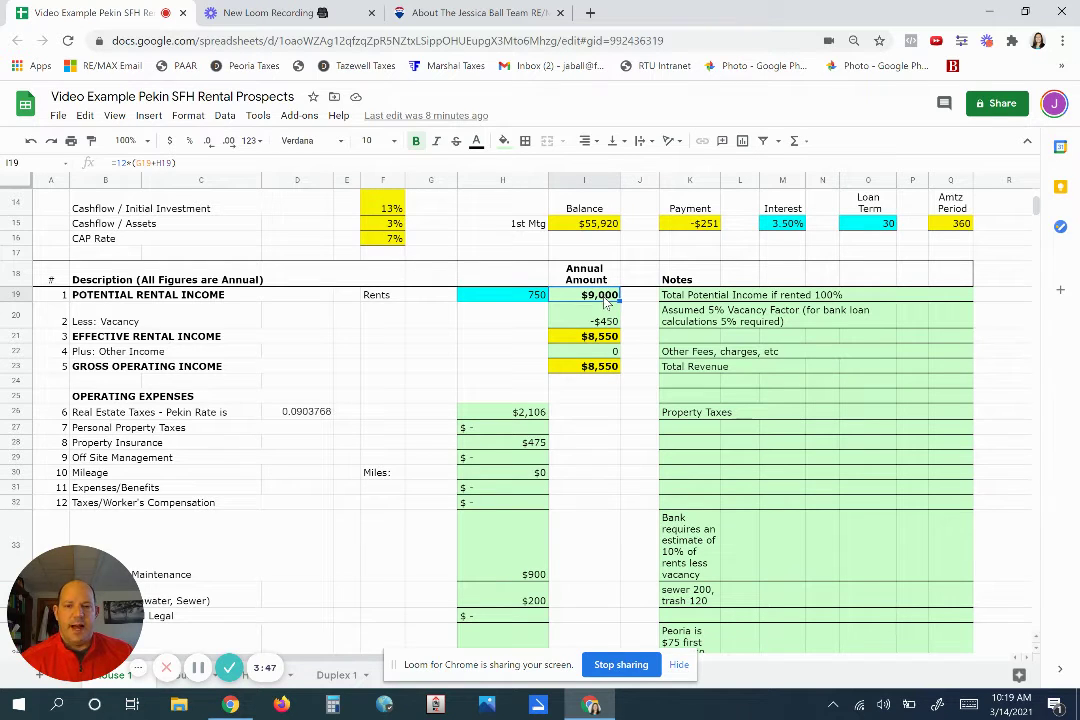
key(Down)
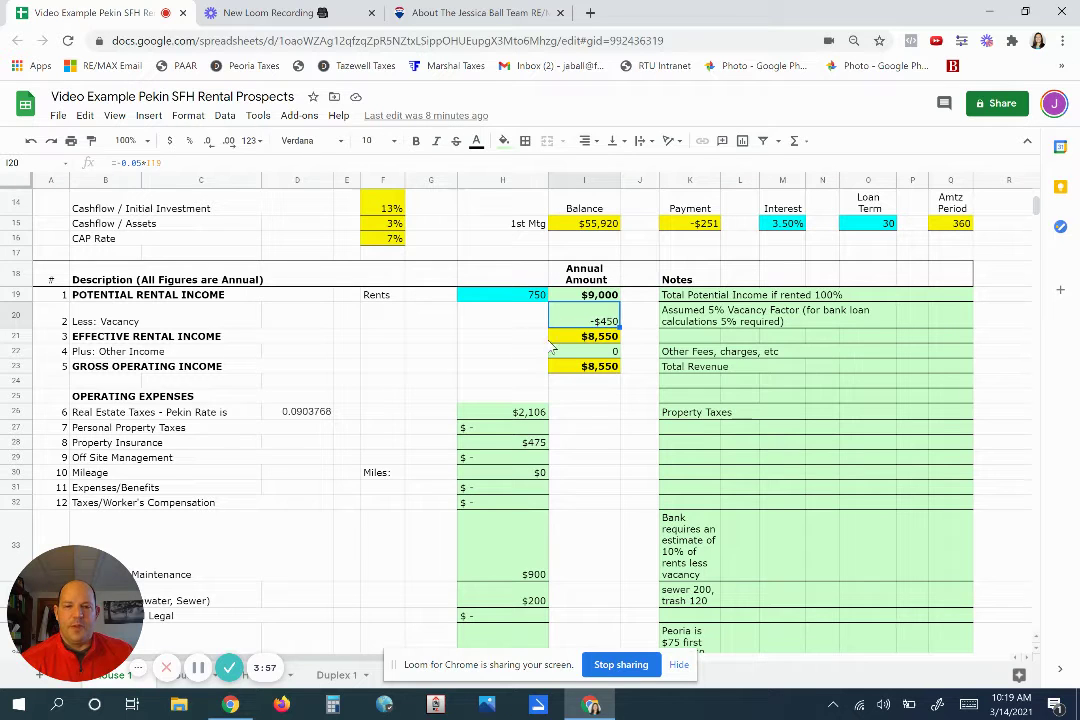
key(Down)
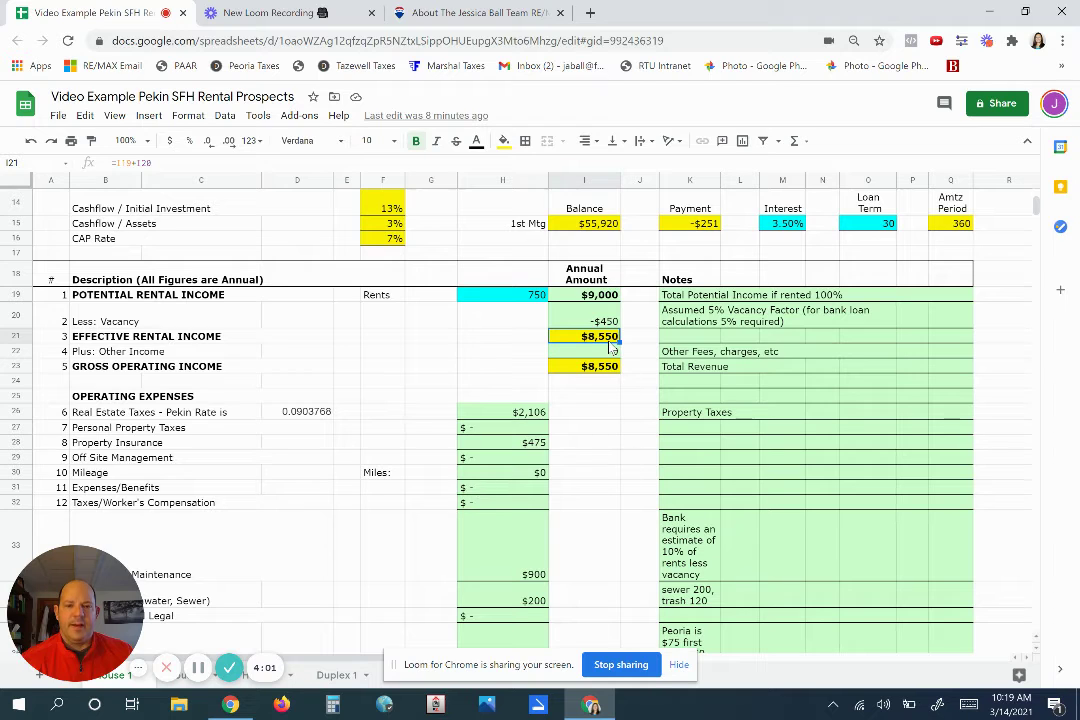
Set the monthly rent in H19 to 775.
click(519, 298)
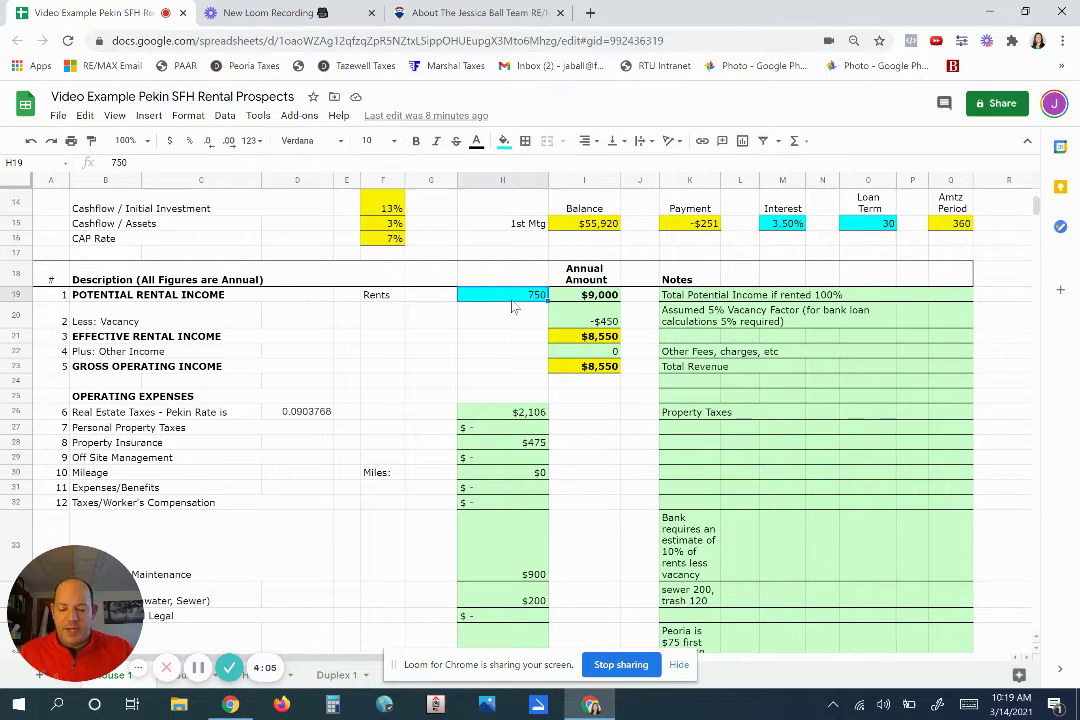
text(77)
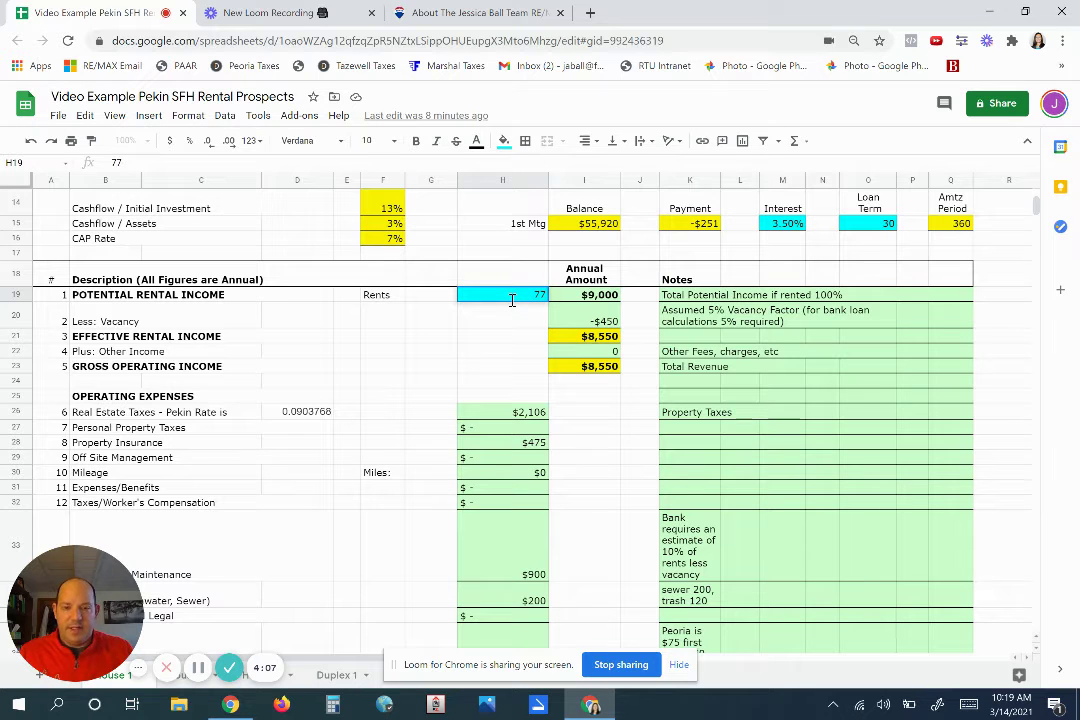
text(5)
key(Return)
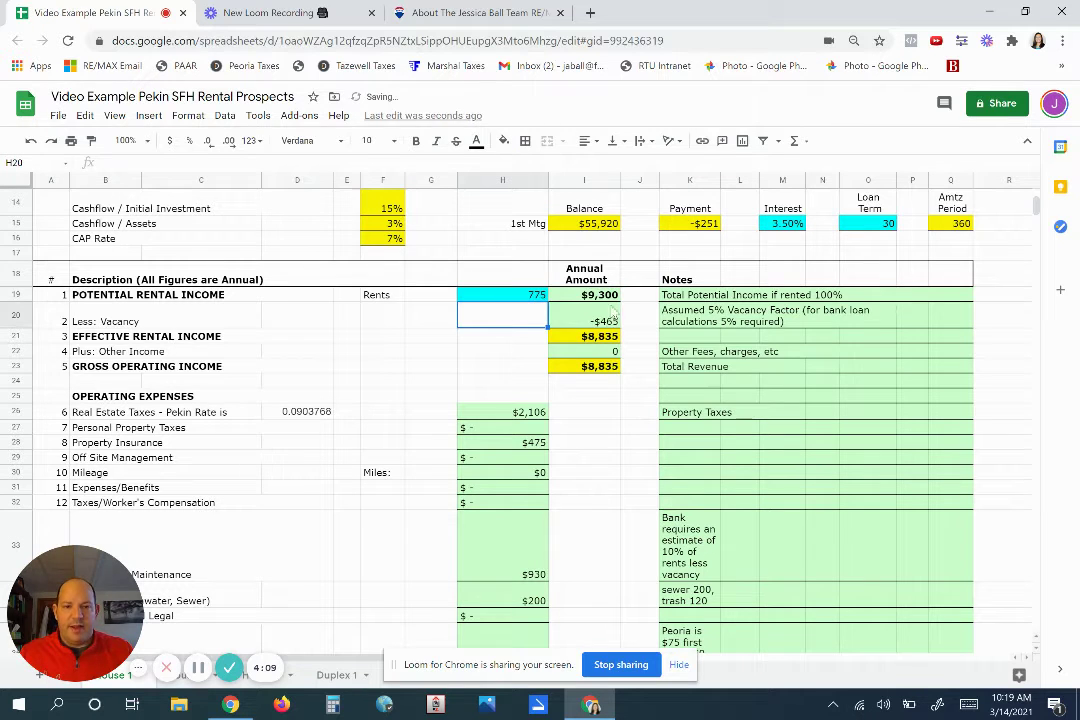
Restore the monthly rent in H19 to 750.
click(531, 297)
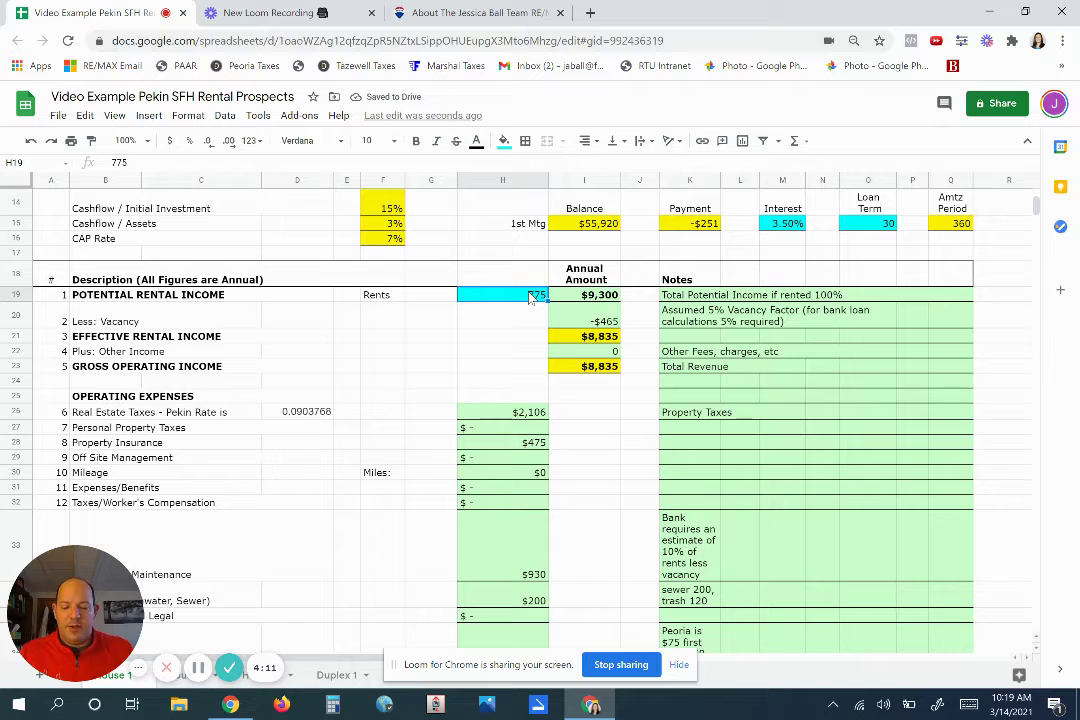
double_click(530, 294)
key(BackSpace)
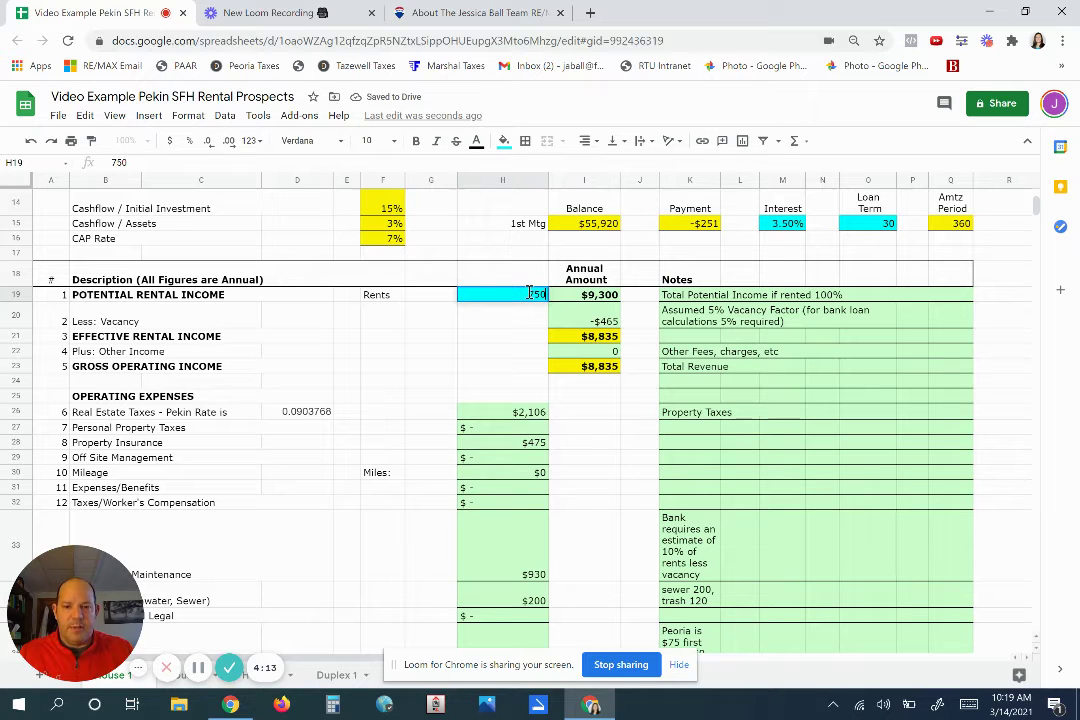
key(Return)
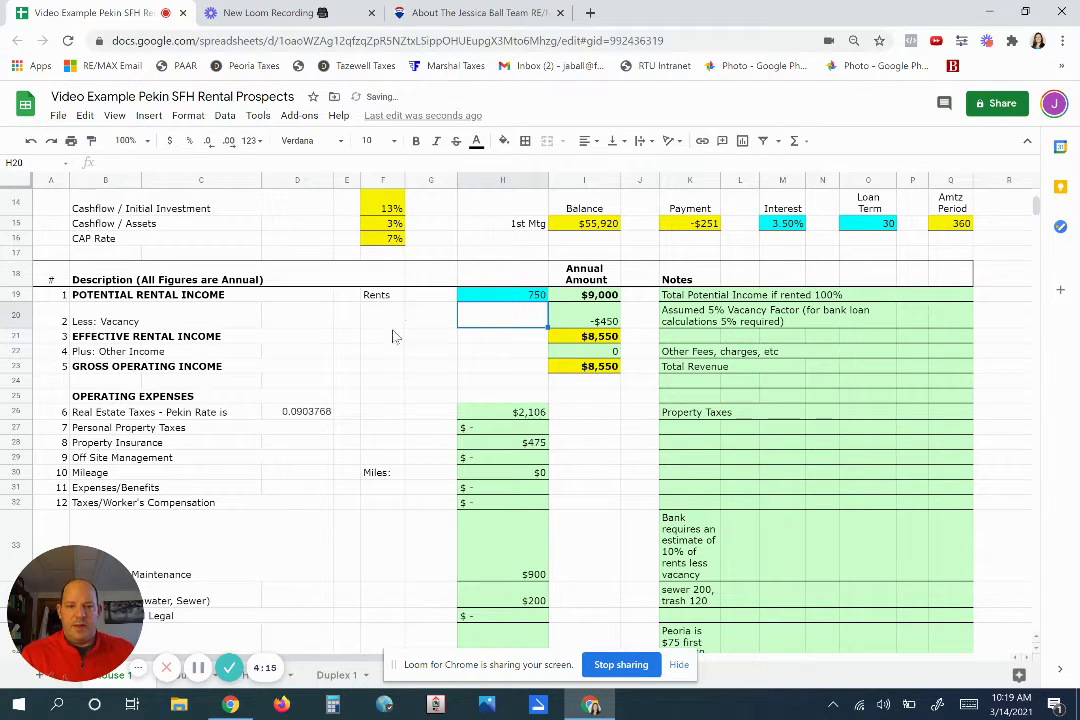
Inspect the Pekin tax rate, the cost basis and the real estate tax formula that combines them.
scroll(636, 372, down, 1)
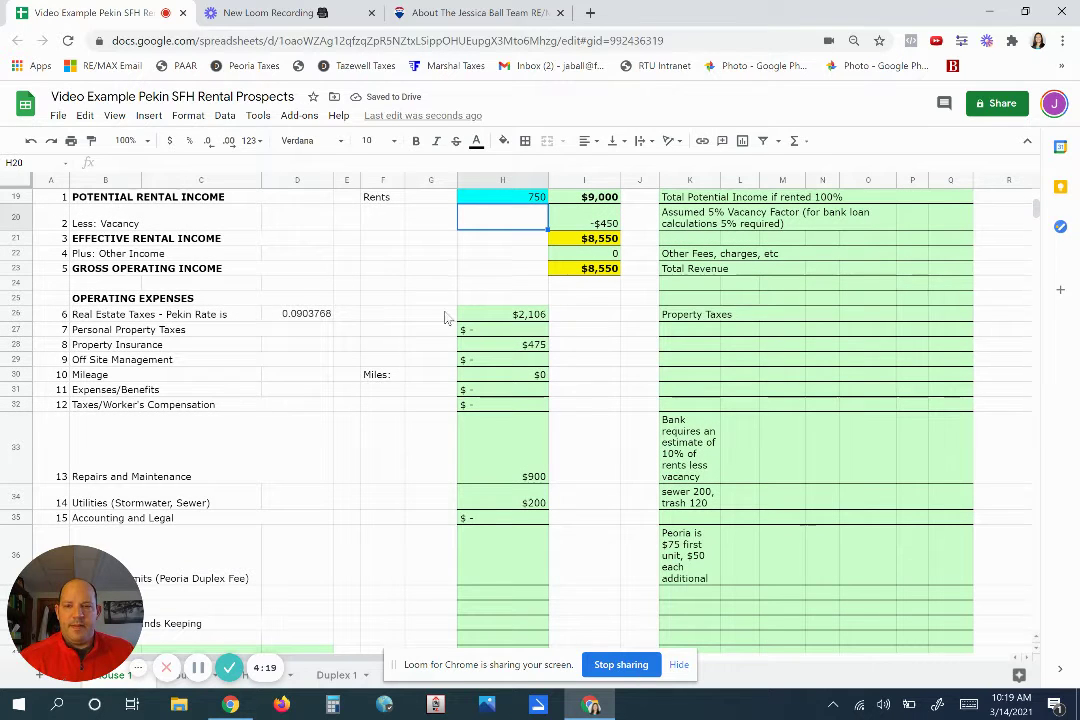
click(310, 315)
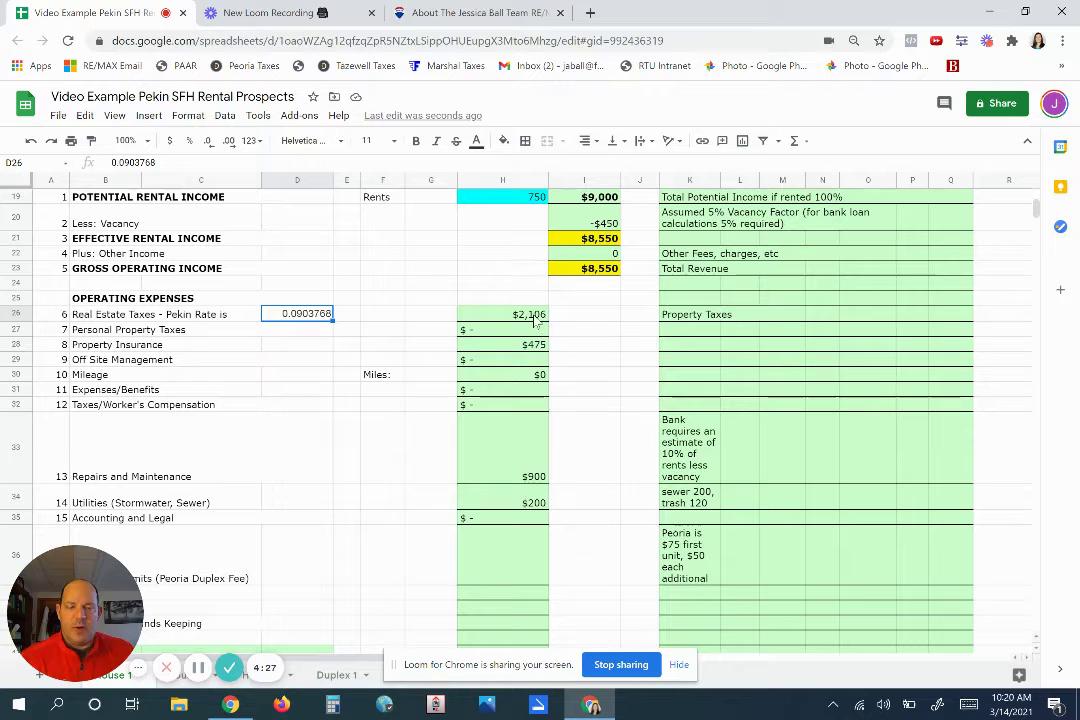
scroll(580, 322, up, 5)
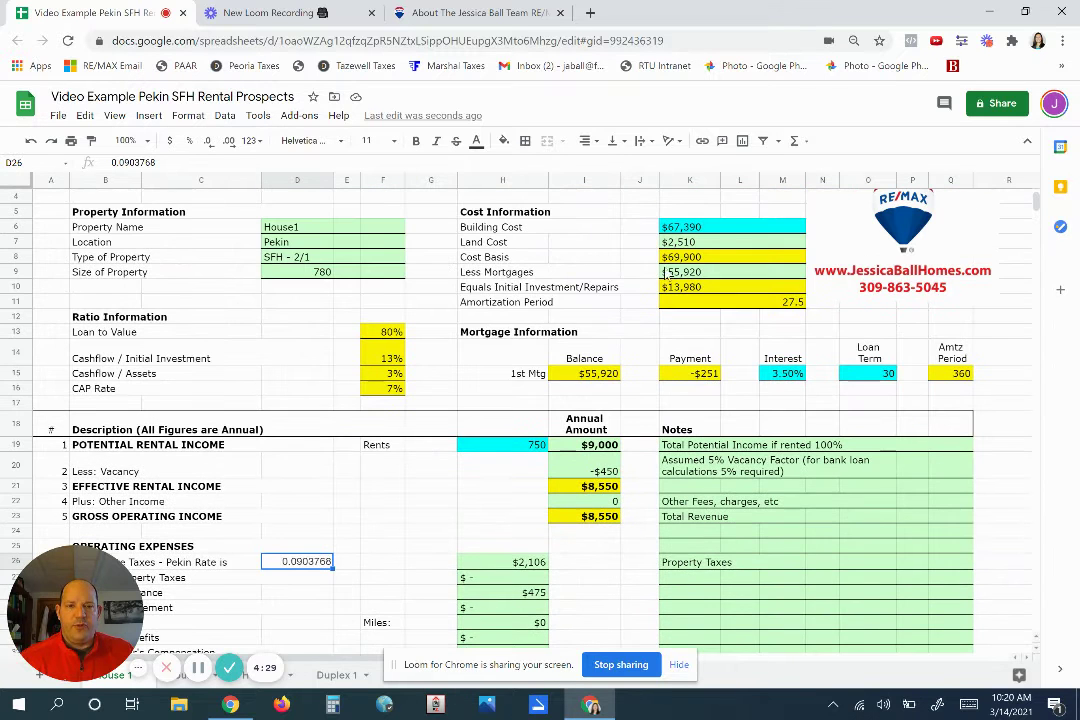
click(700, 257)
scroll(652, 400, down, 3)
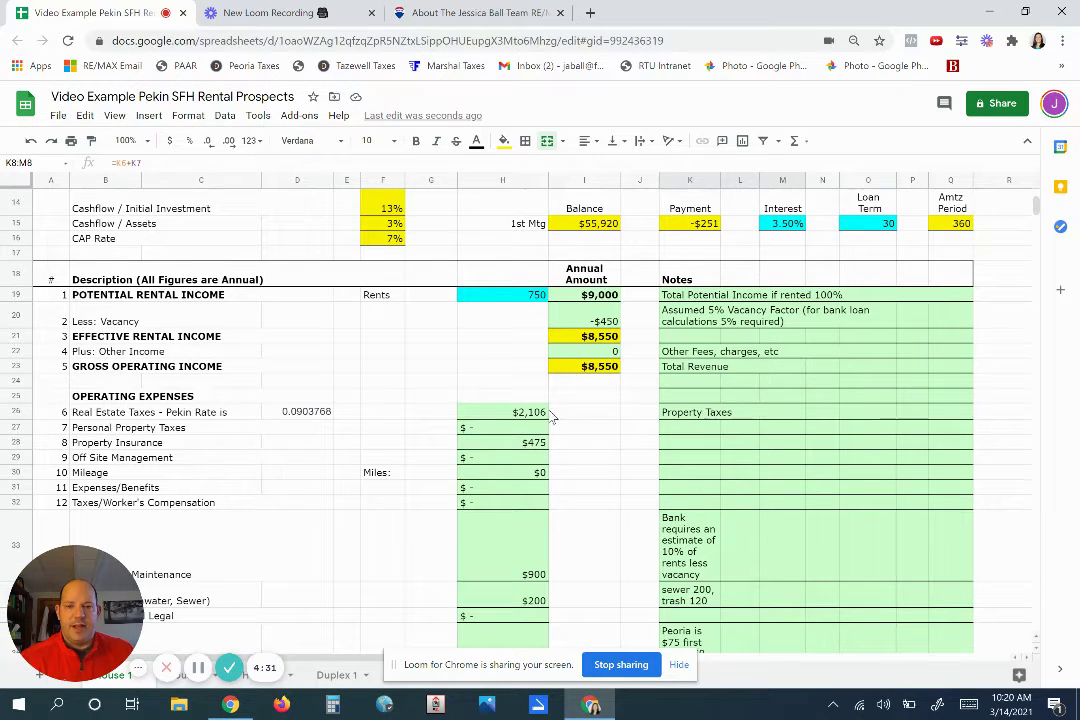
click(505, 412)
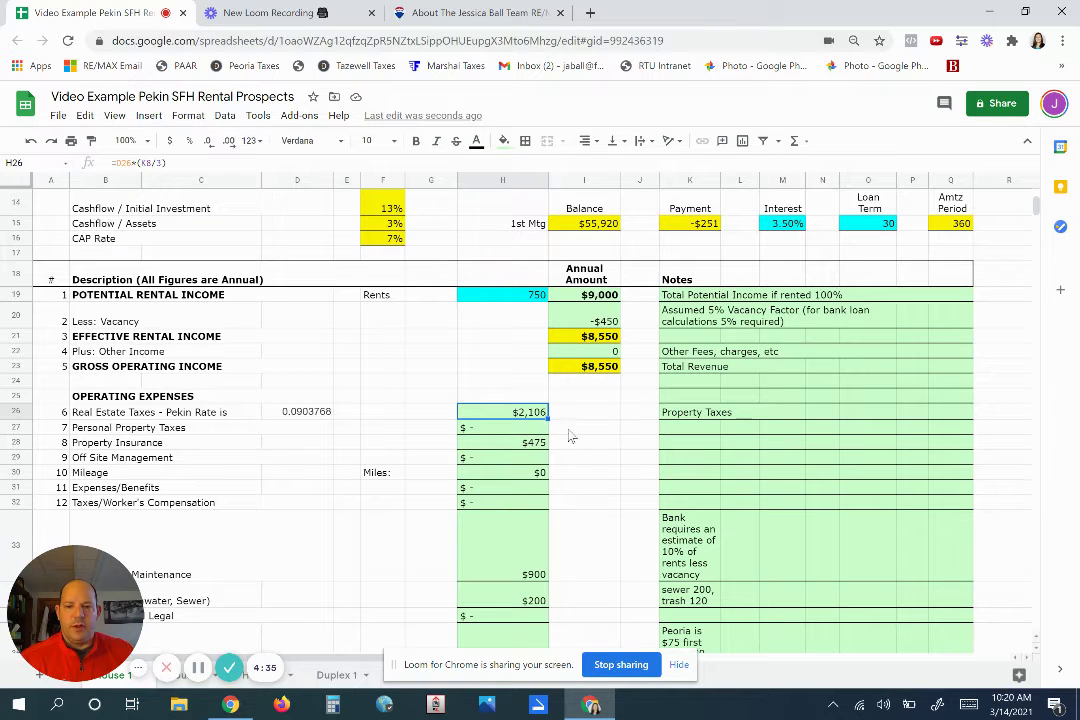
Review the property insurance and off-site management entries under Operating Expenses.
scroll(573, 451, down, 2)
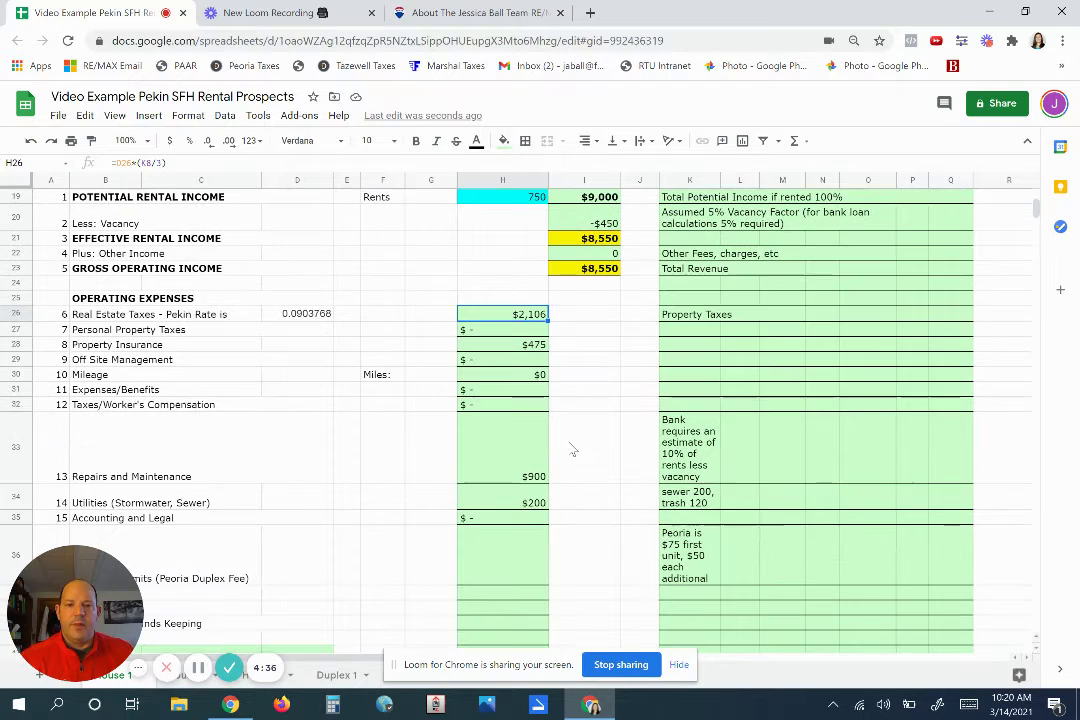
click(540, 346)
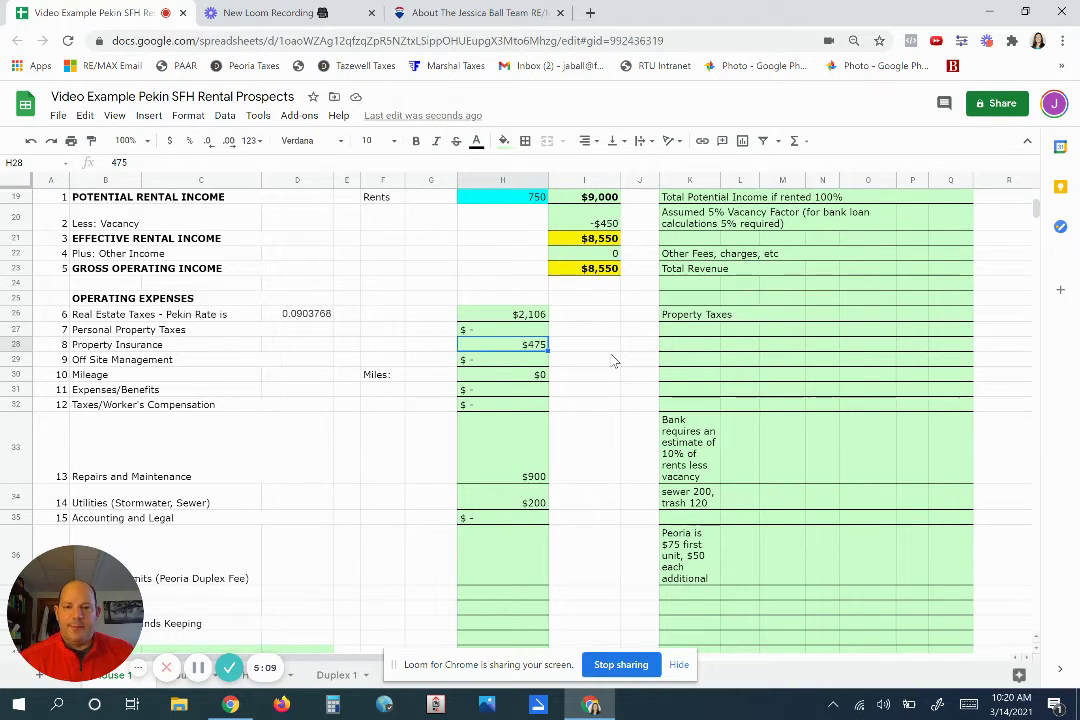
scroll(612, 362, down, 2)
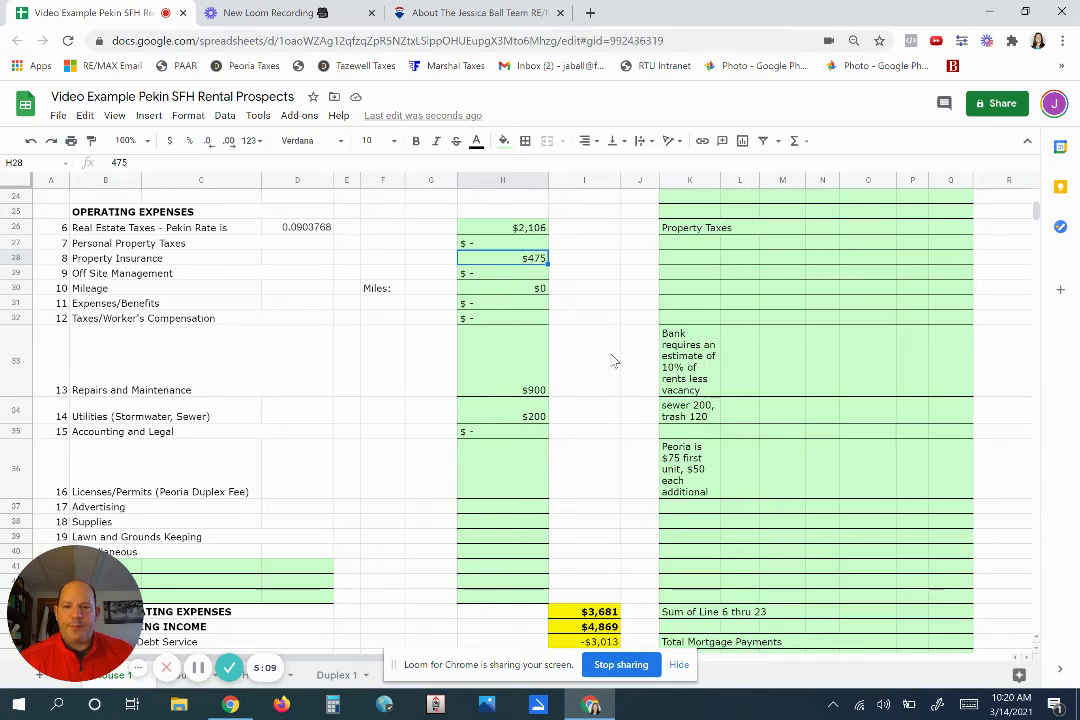
click(527, 276)
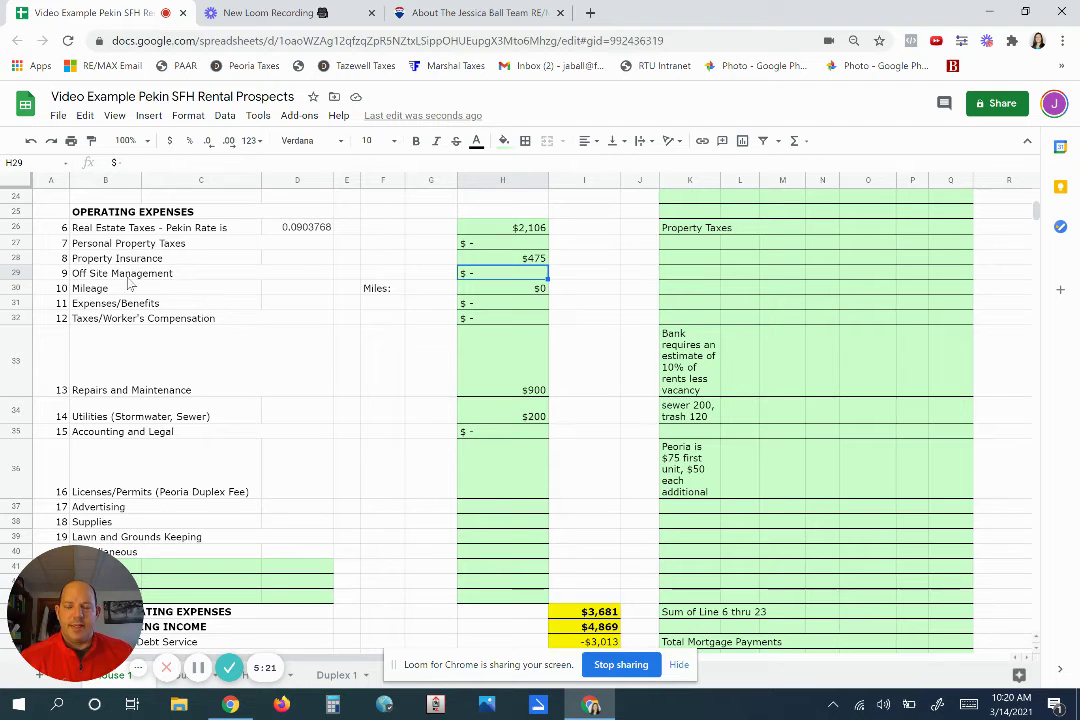
click(593, 266)
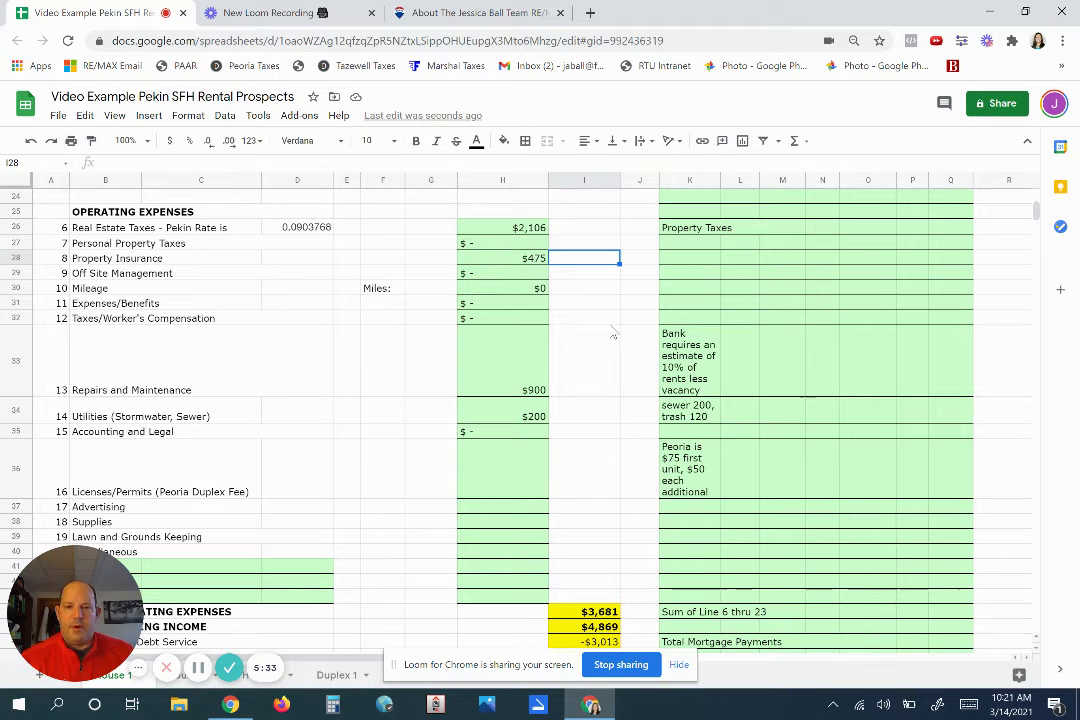
Check the repairs and maintenance formula in H33 and look over the surrounding operating expense rows.
scroll(613, 333, down, 2)
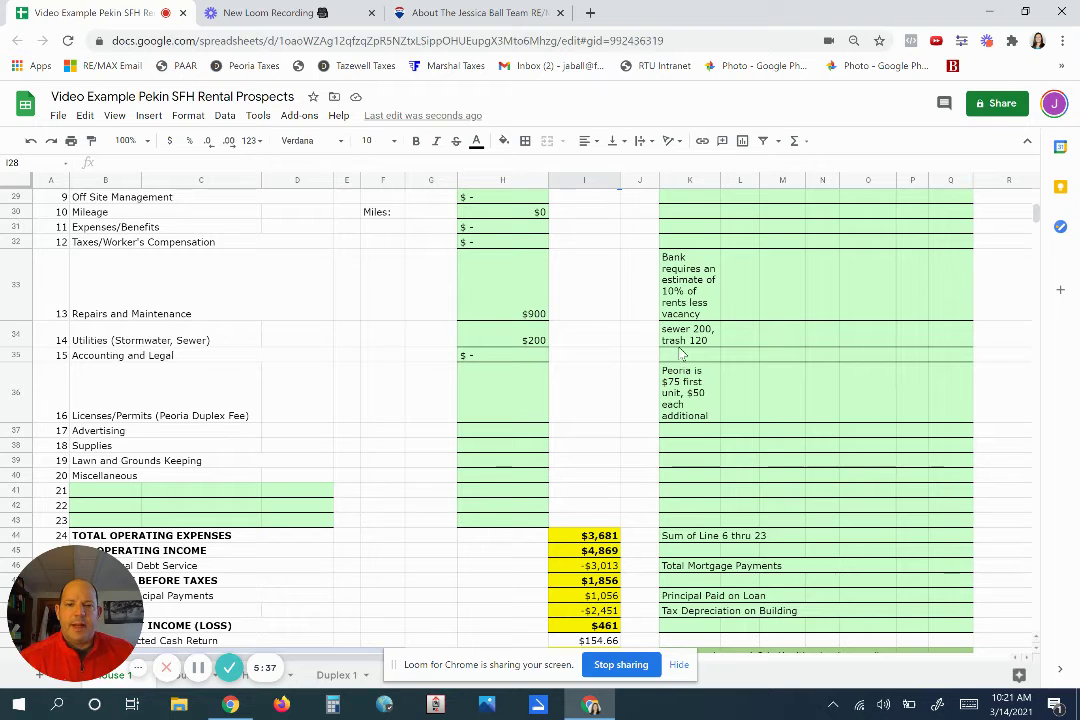
click(537, 313)
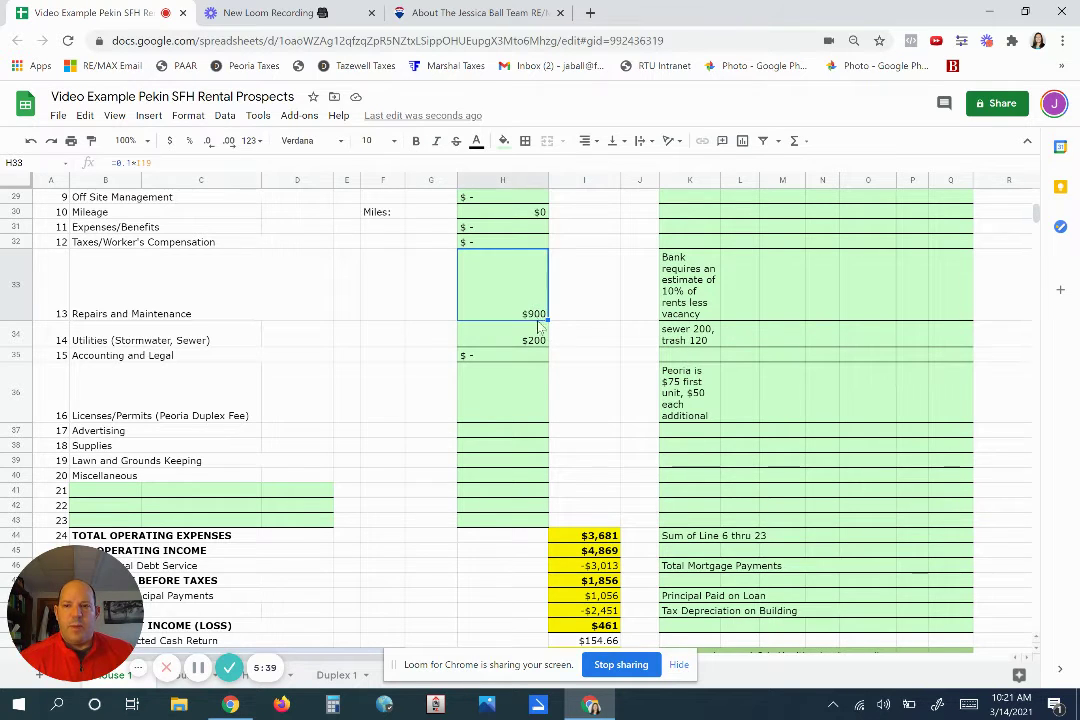
click(590, 310)
scroll(610, 345, up, 2)
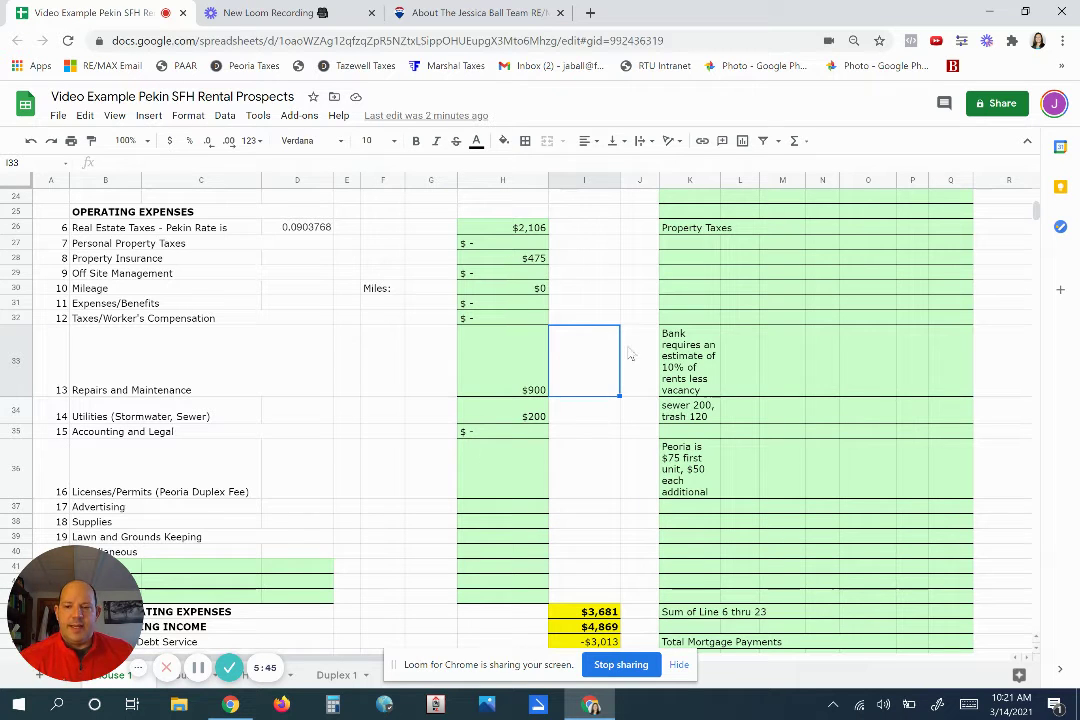
scroll(625, 355, down, 2)
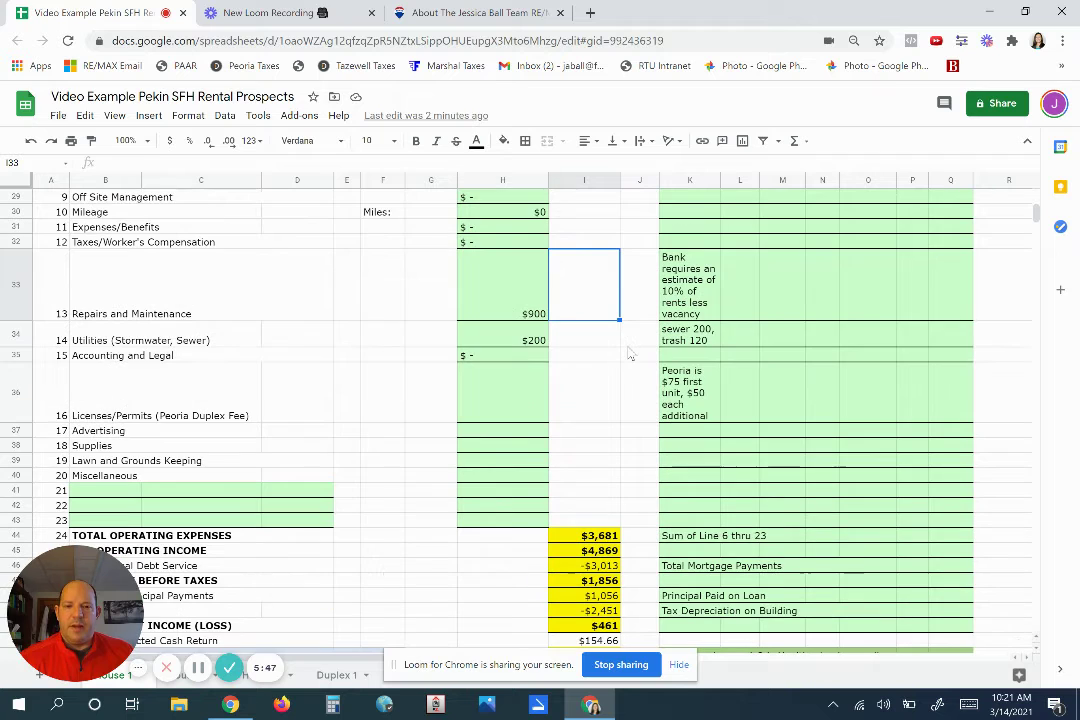
Review the stormwater and sewer utilities entry in H34 against its sewer and trash note.
click(503, 338)
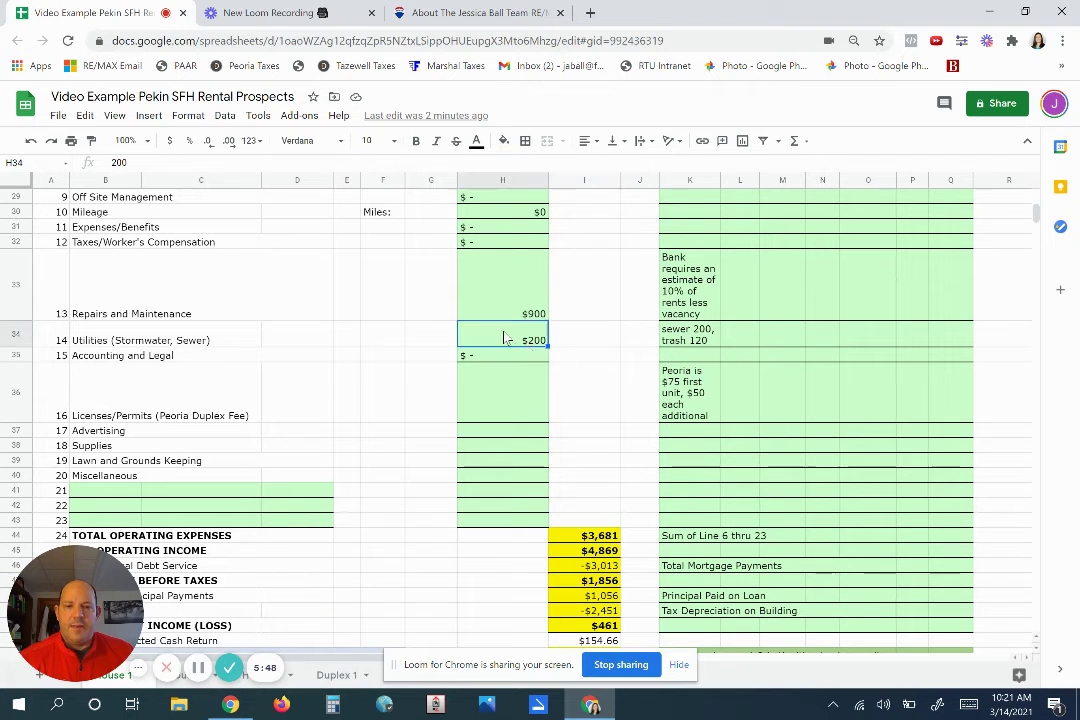
click(591, 340)
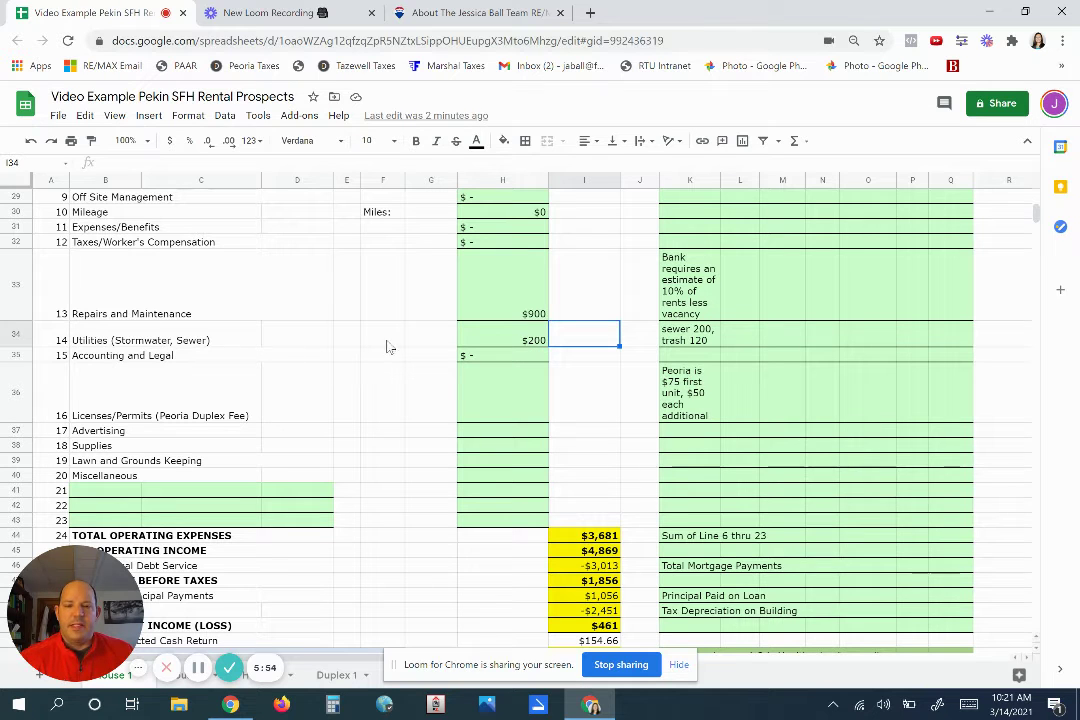
click(535, 340)
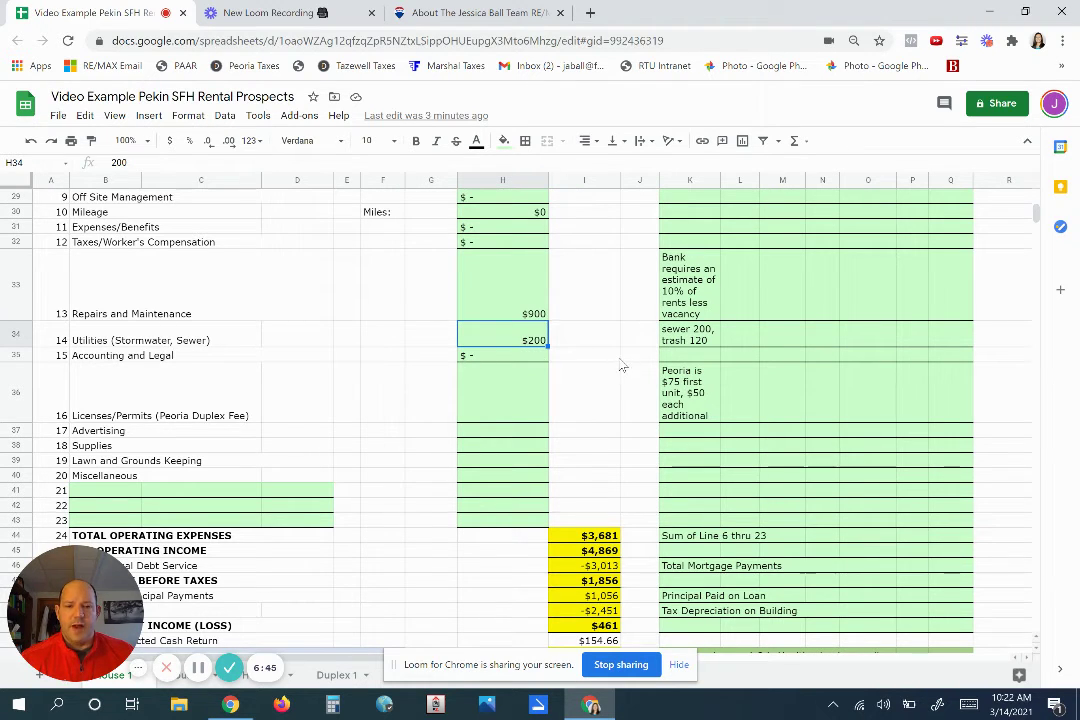
Review the Licenses/Permits entry in H36 and the Peoria per-unit fee note beside it.
scroll(621, 367, down, 3)
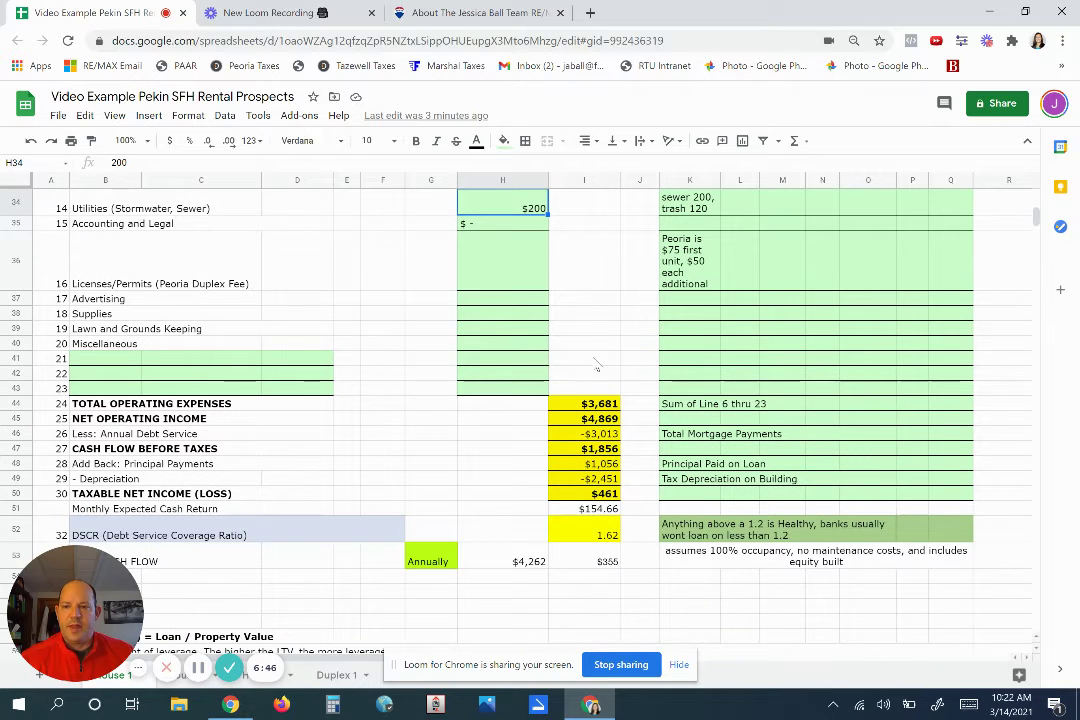
click(166, 270)
click(486, 286)
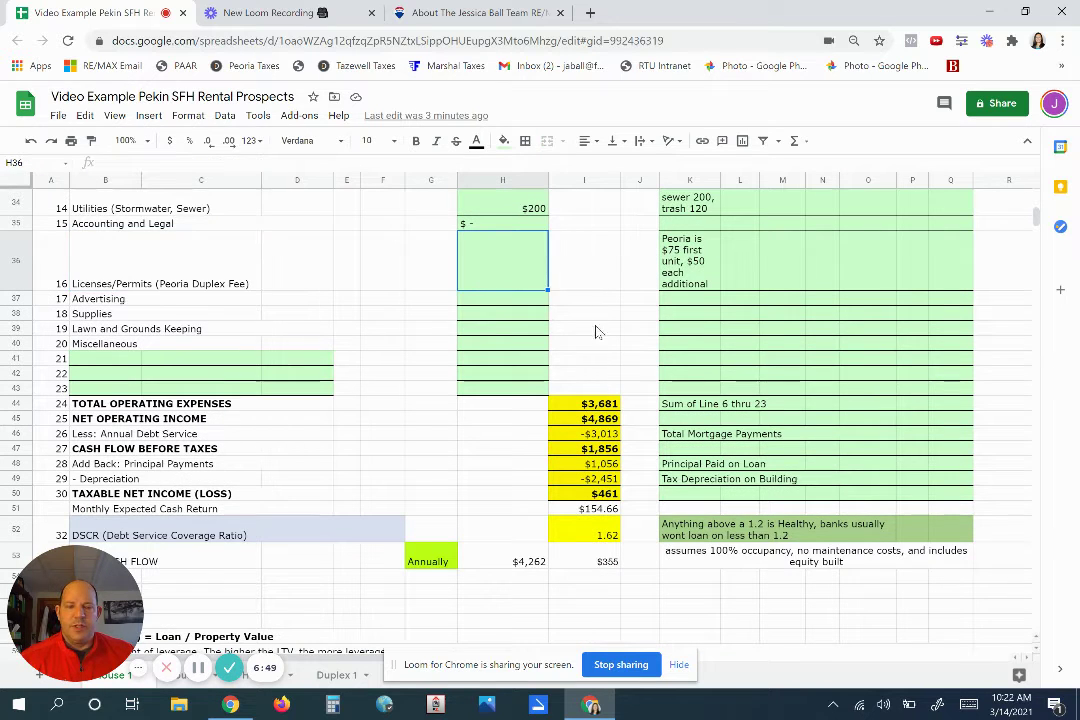
scroll(604, 374, up, 1)
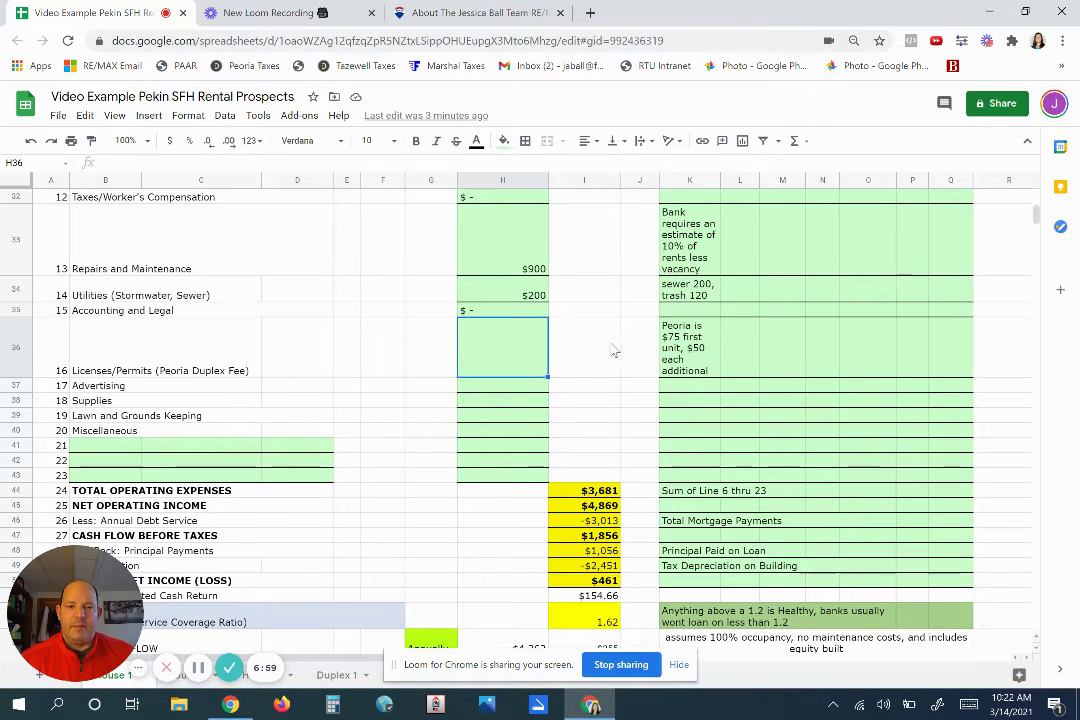
key(Right)
key(Right)
key(Right)
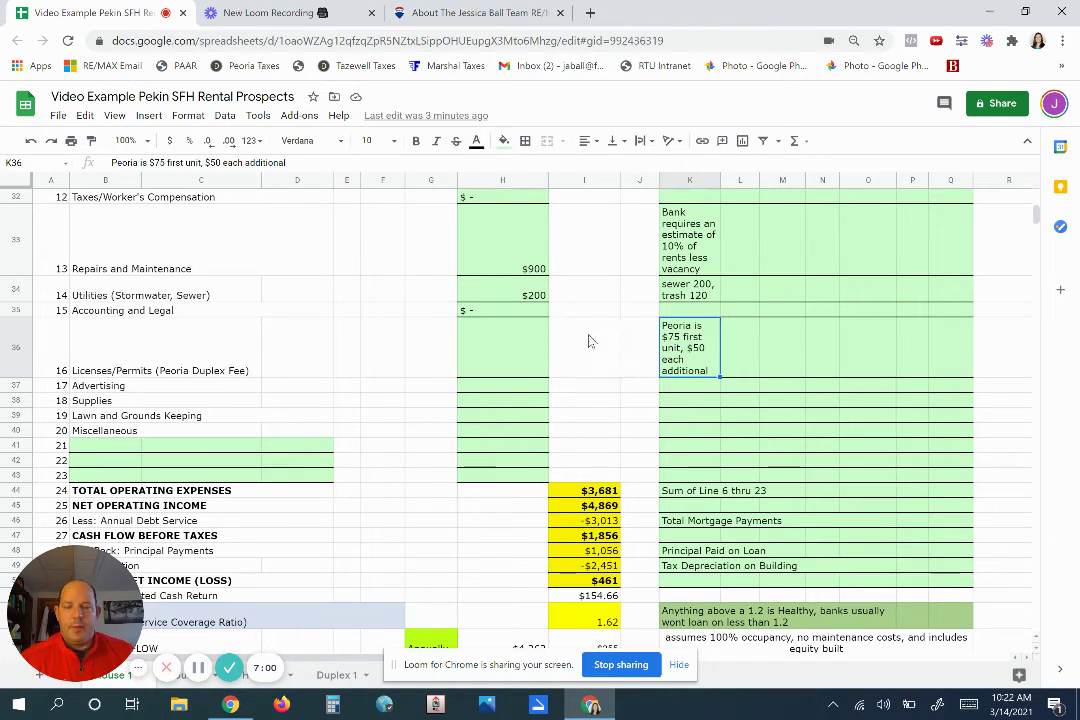
click(484, 355)
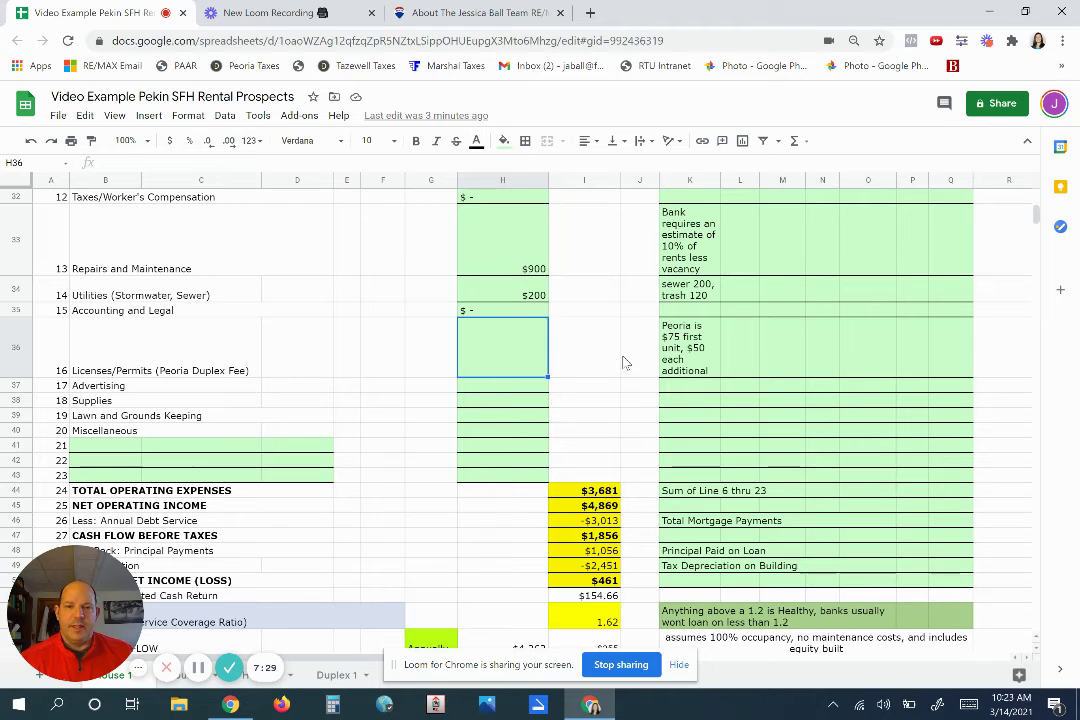
Inspect the total operating expenses and net operating income formulas, comparing them with the gross operating income.
scroll(638, 348, down, 1)
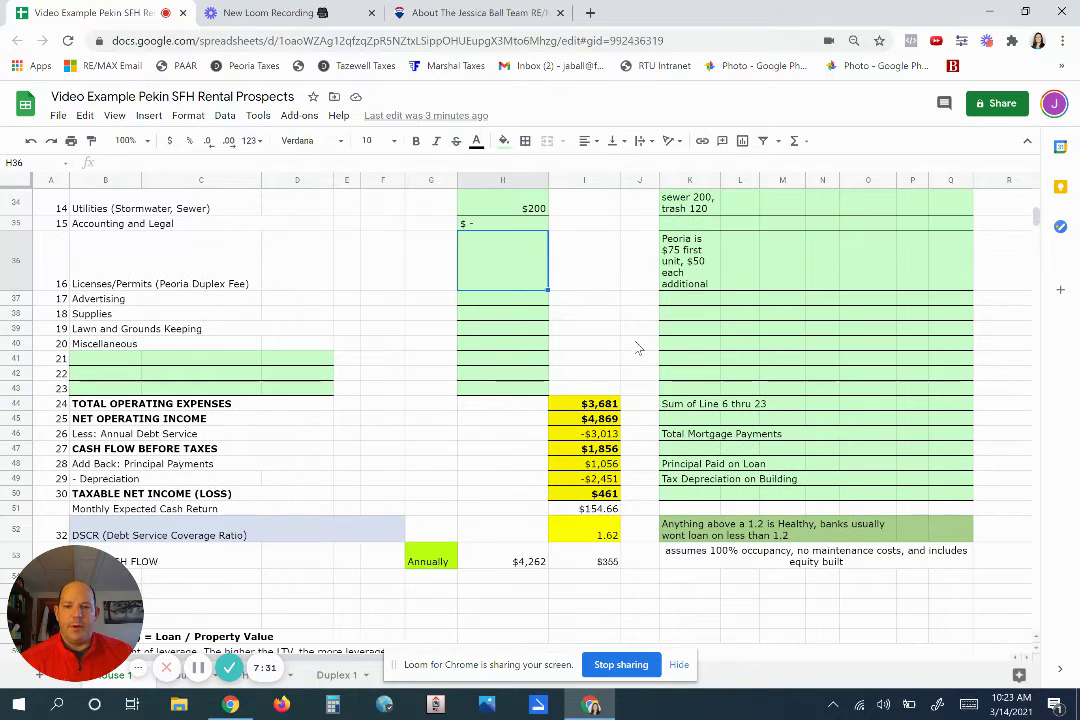
click(605, 402)
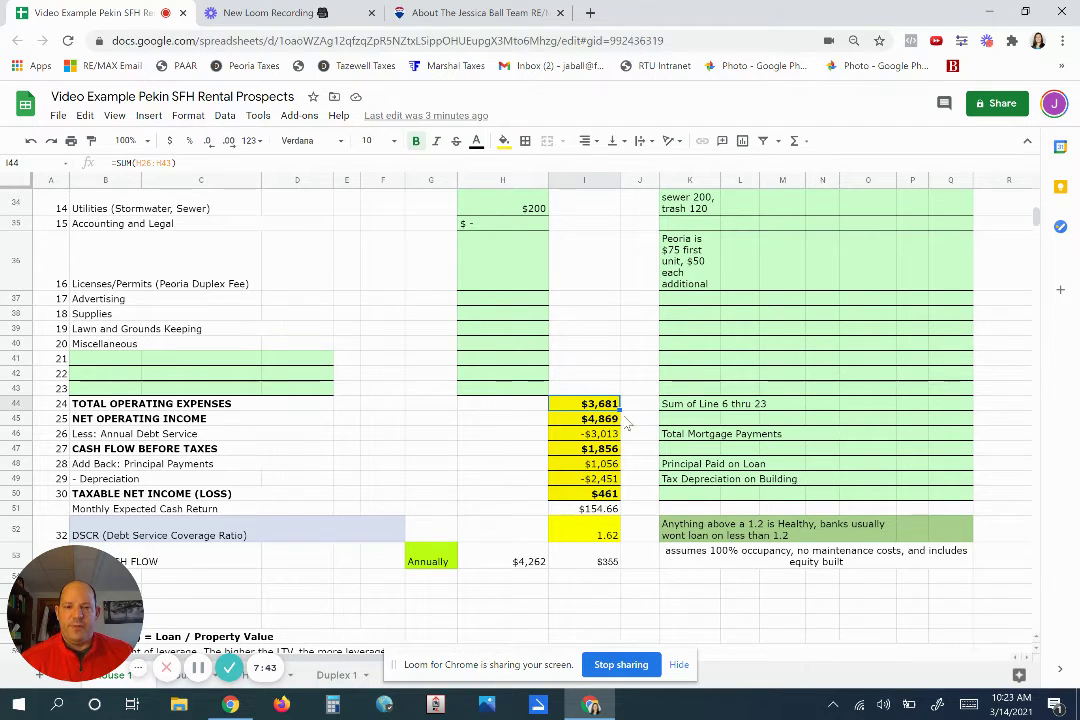
key(Down)
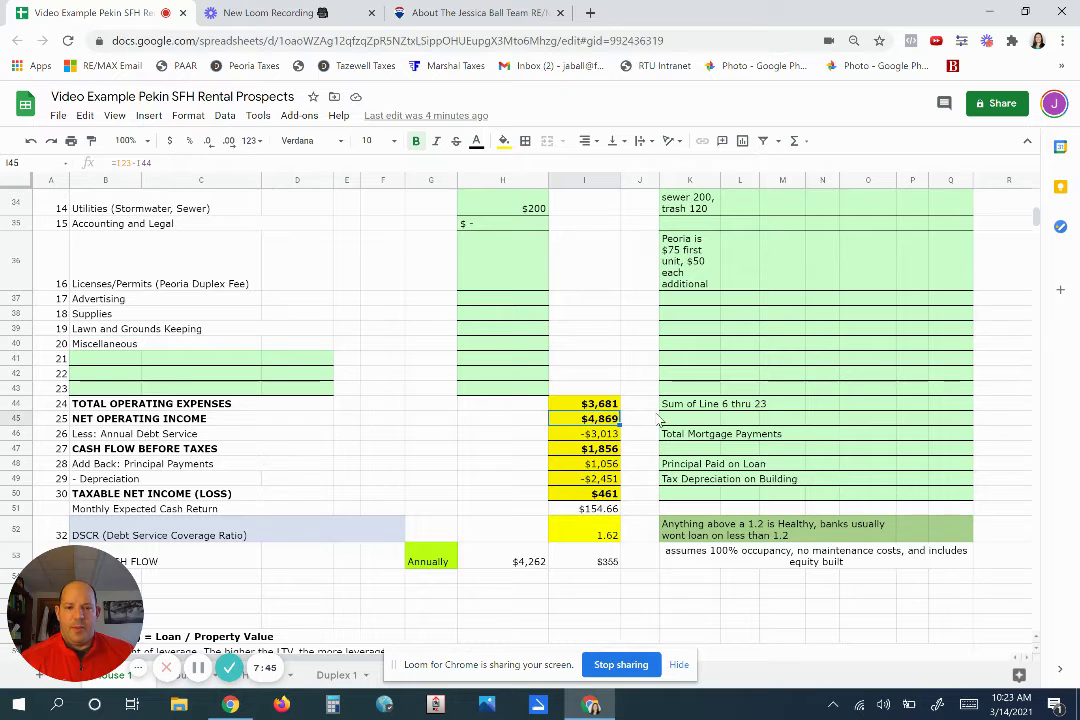
scroll(640, 400, up, 3)
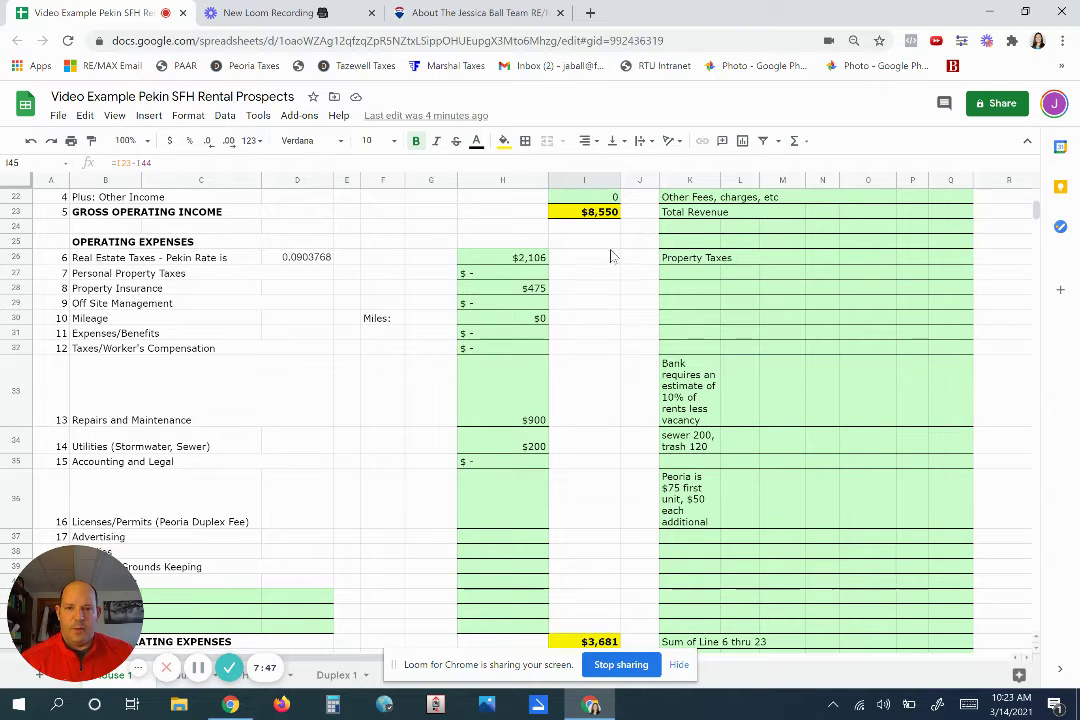
scroll(606, 365, down, 3)
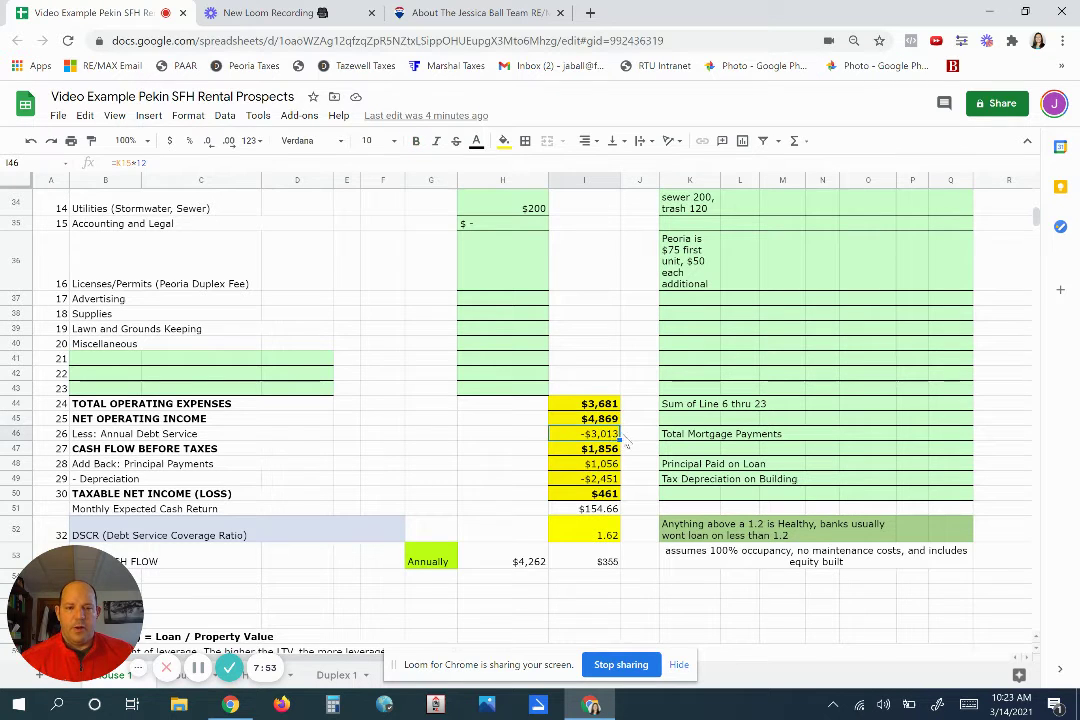
Inspect the formulas for annual debt service, cash flow before taxes and the principal payments added back.
click(612, 437)
scroll(641, 435, down, 2)
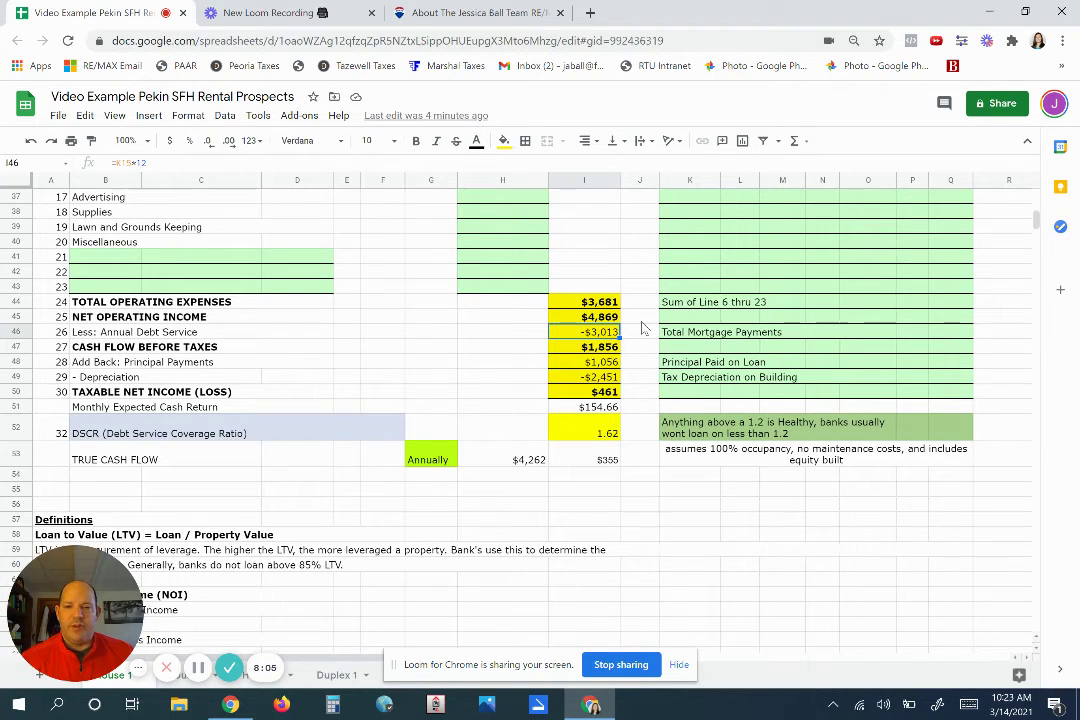
click(592, 348)
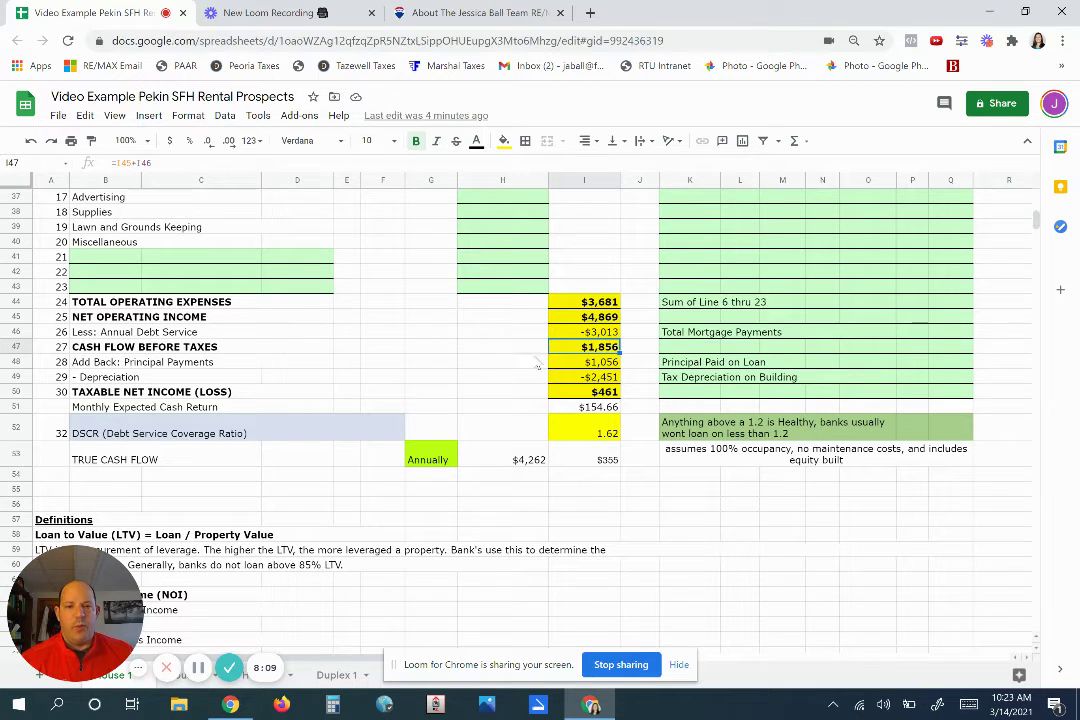
click(610, 363)
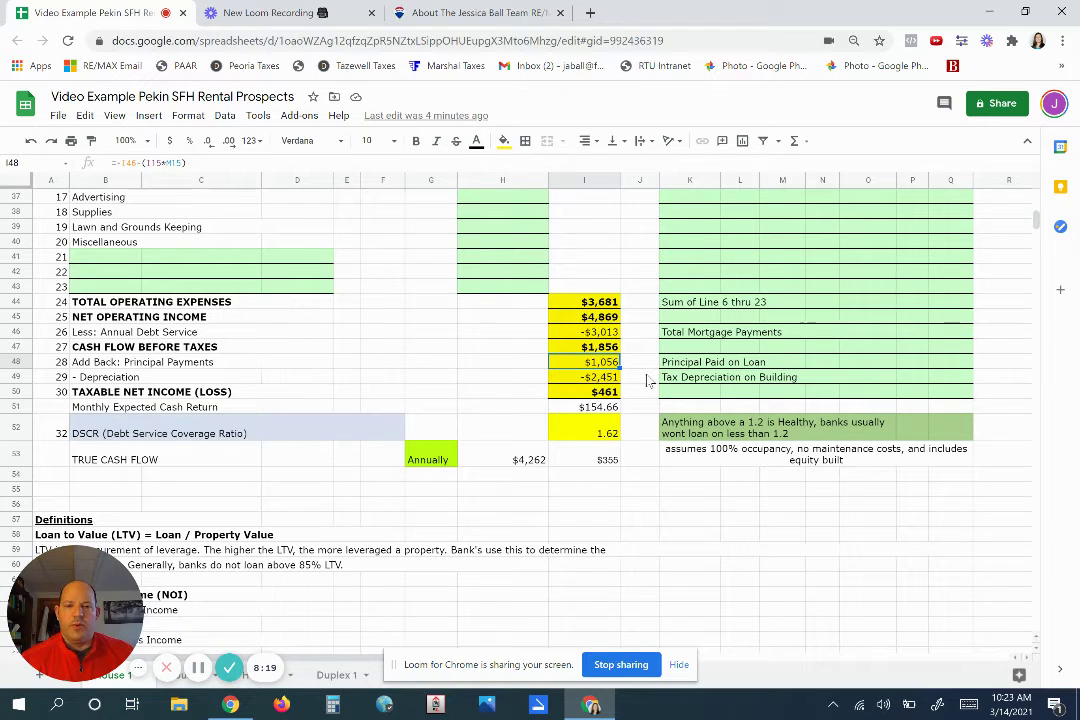
Examine the depreciation formula in I49 together with the amortization period it uses under Cost Information.
key(Down)
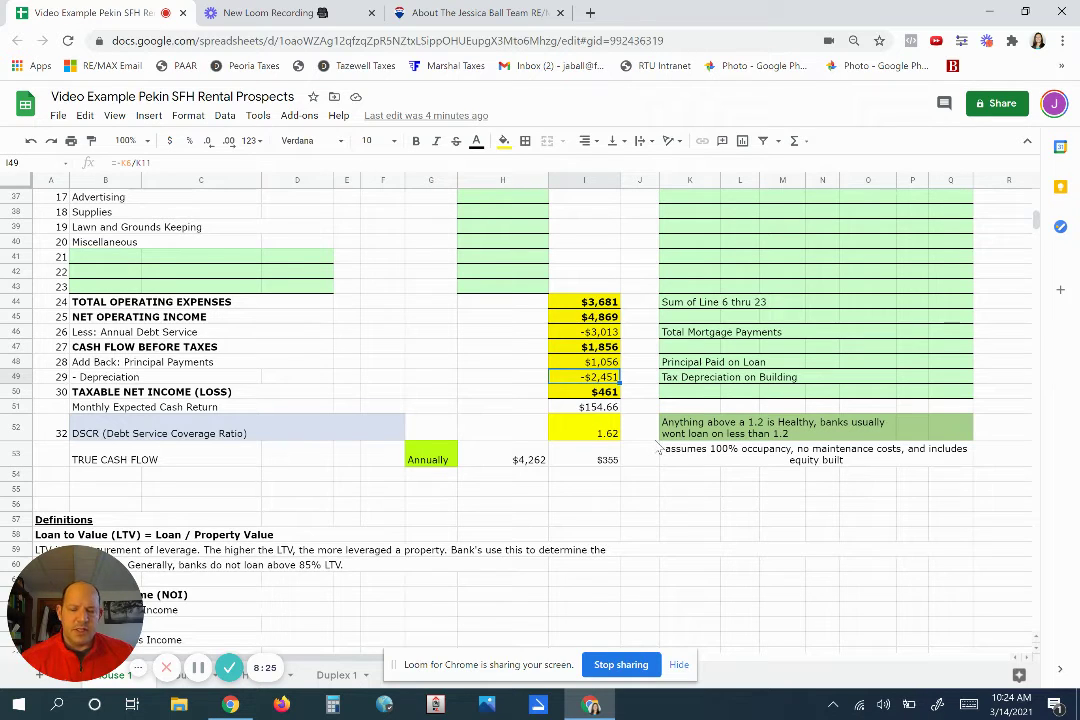
click(640, 380)
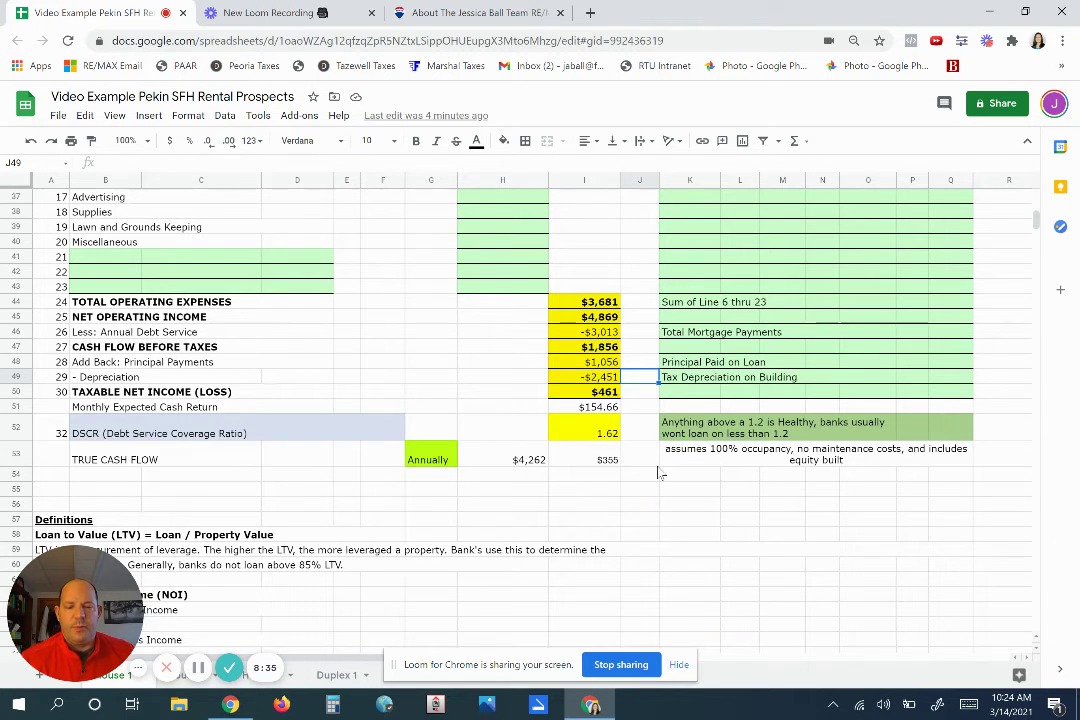
scroll(650, 473, up, 10)
click(774, 305)
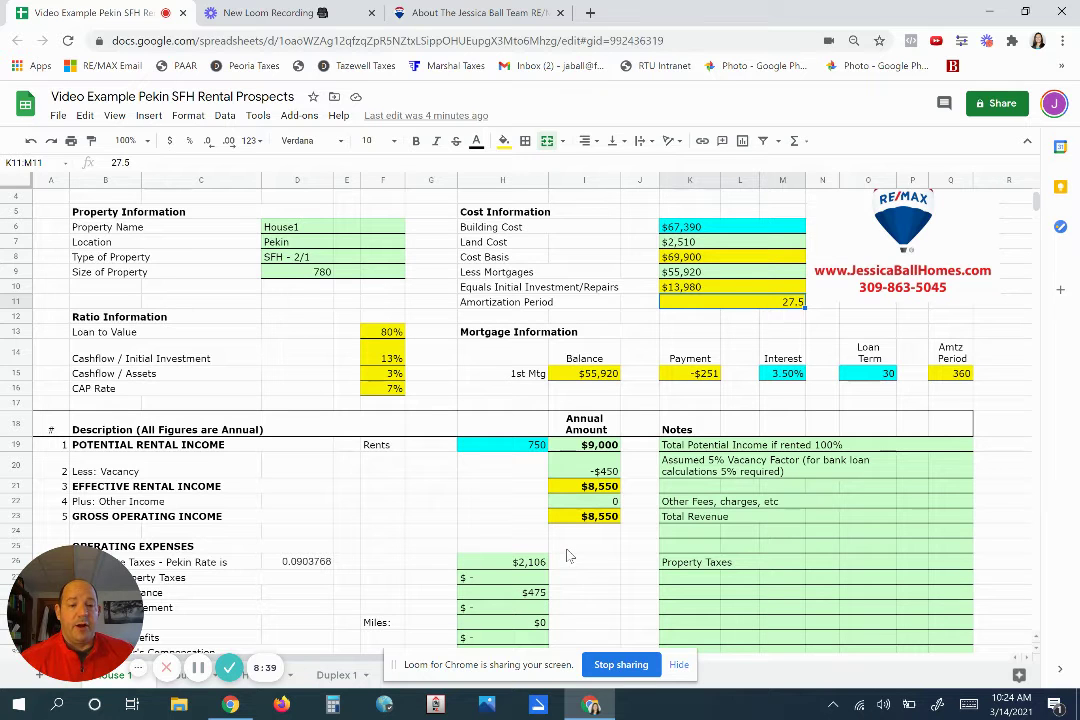
scroll(604, 540, down, 6)
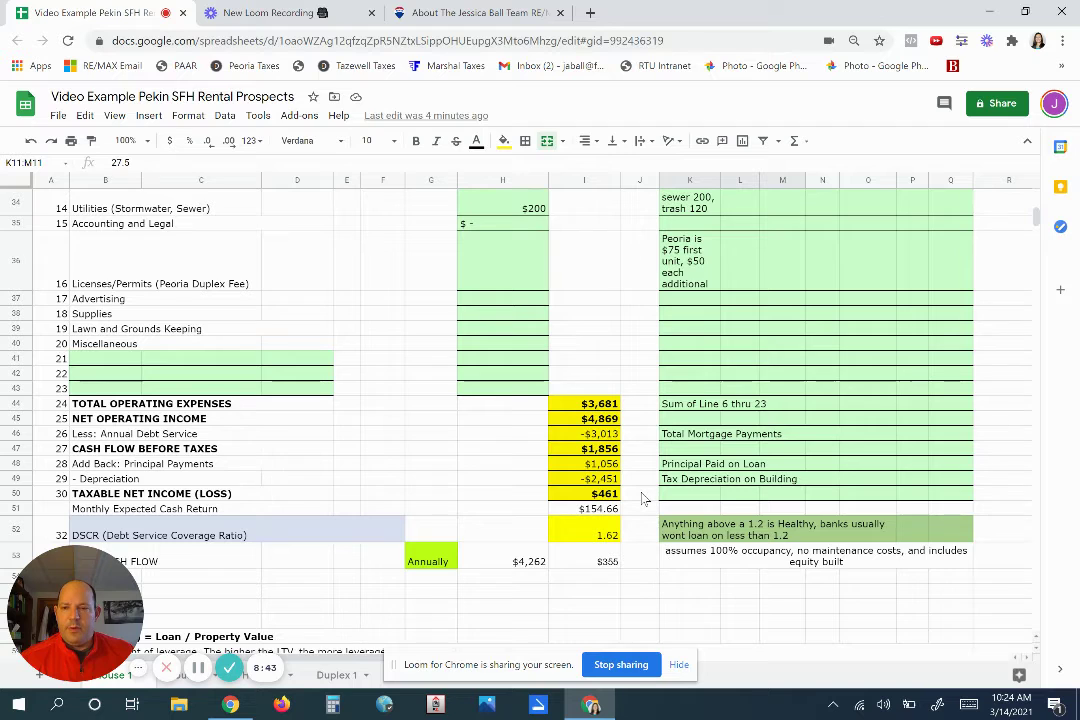
scroll(640, 480, down, 1)
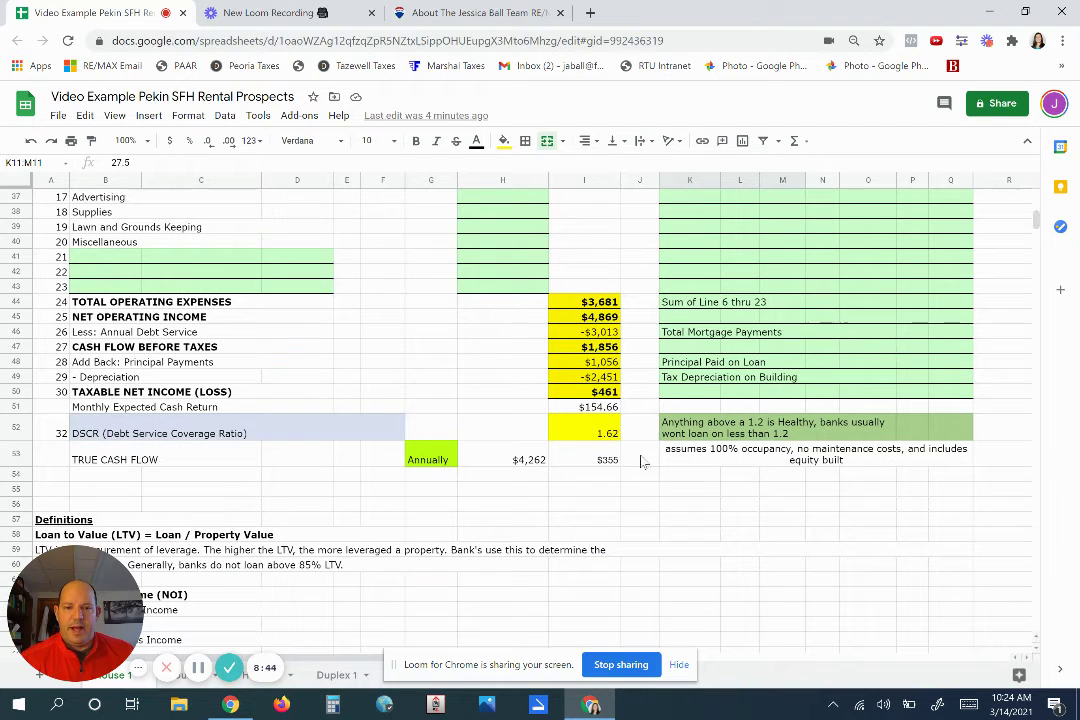
click(598, 378)
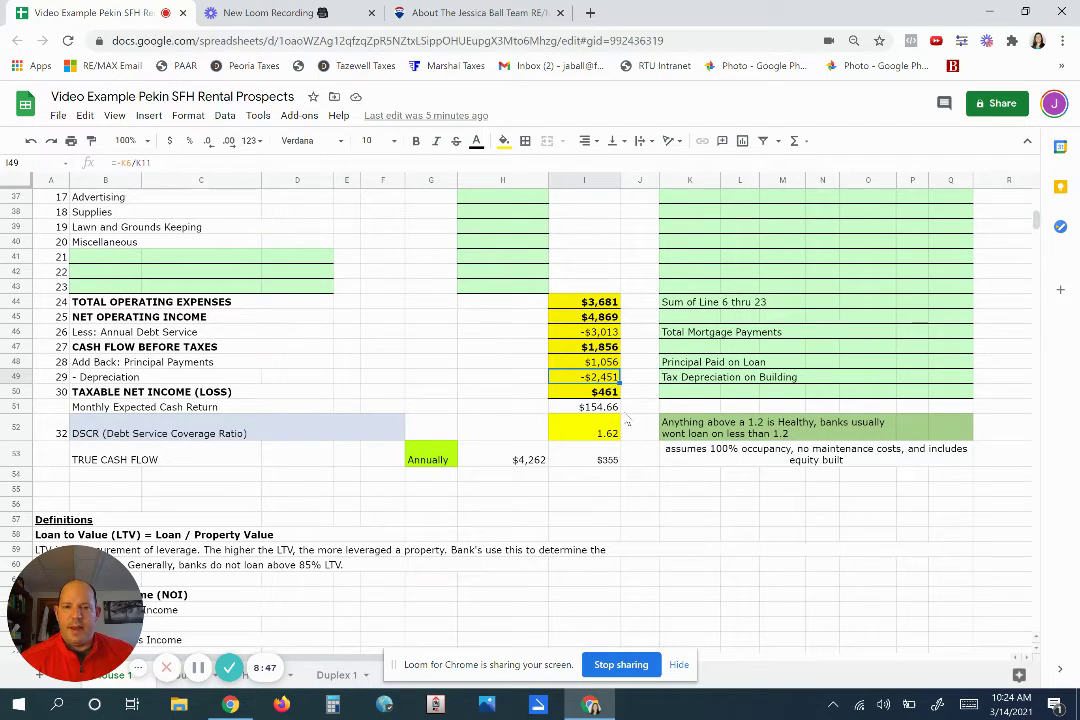
Compare cash flow before taxes with taxable net income and check the monthly expected cash return formula.
click(612, 393)
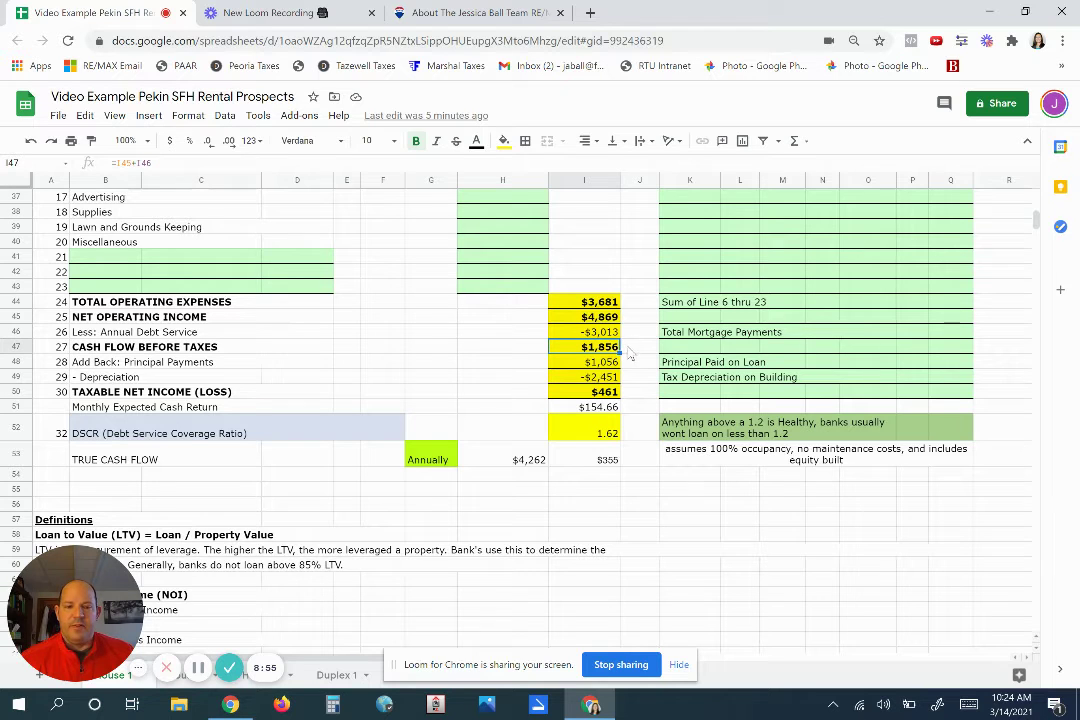
click(633, 349)
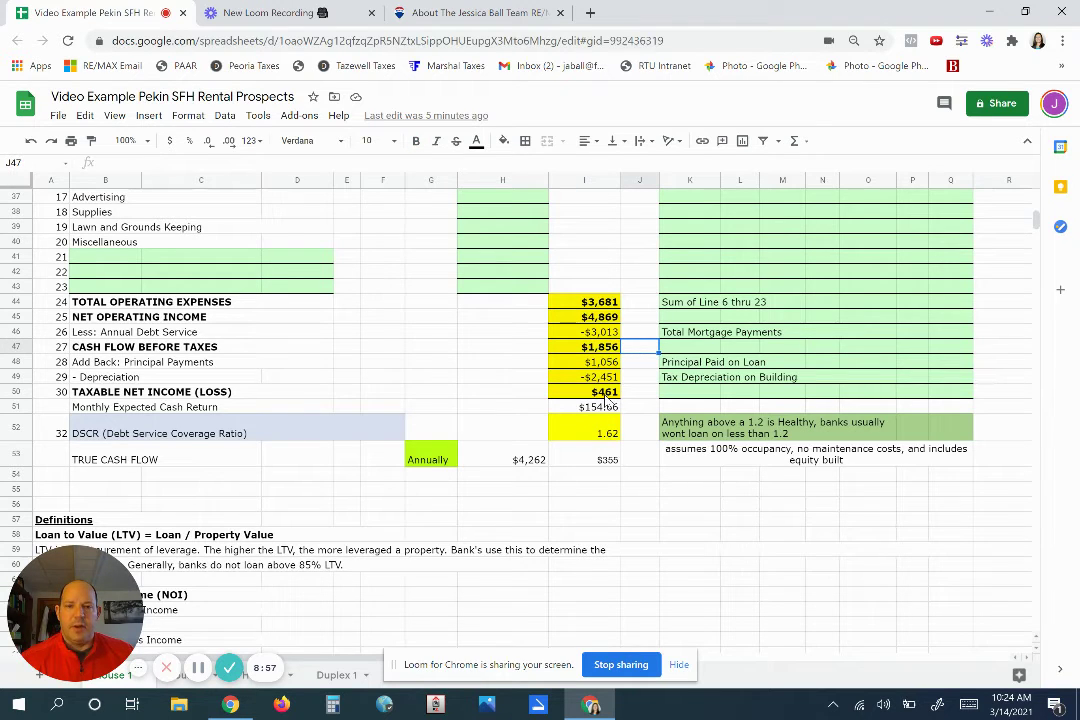
click(610, 393)
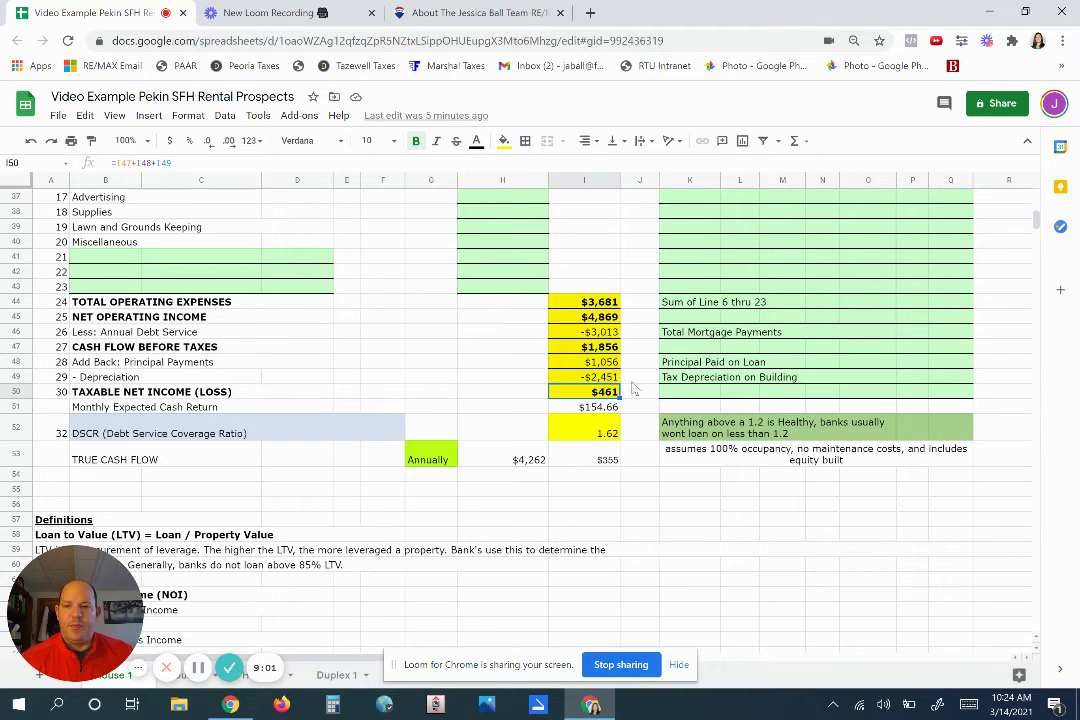
key(Down)
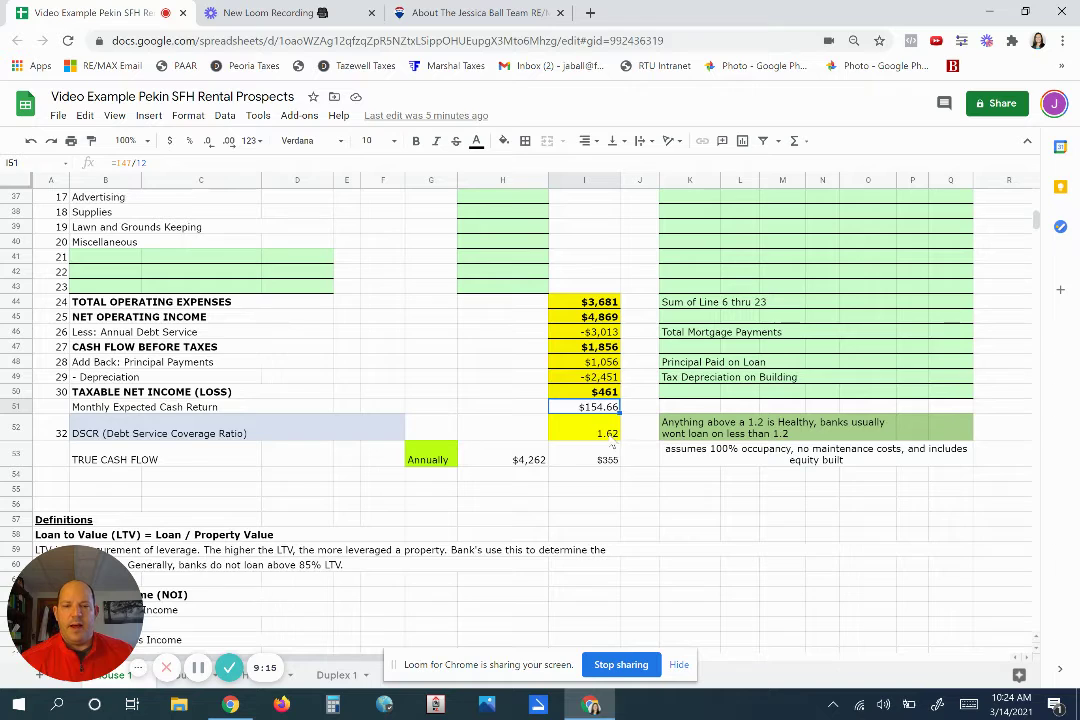
Examine the Debt Service Coverage Ratio formula in I52 and the note on the ratio banks consider healthy.
click(608, 432)
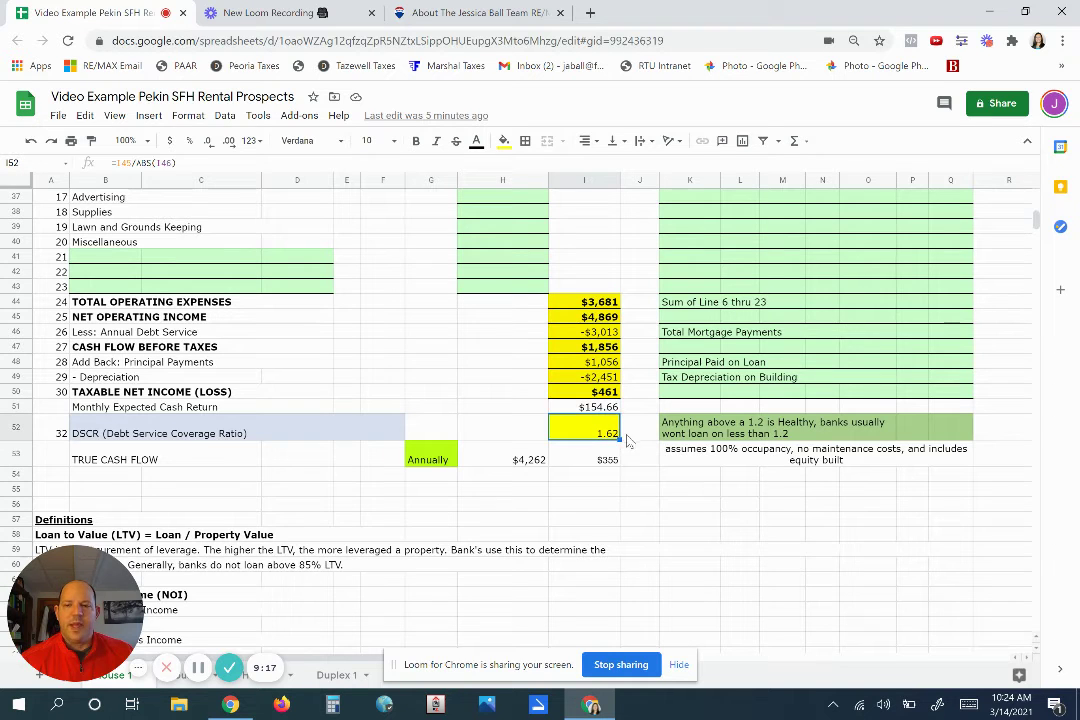
click(517, 430)
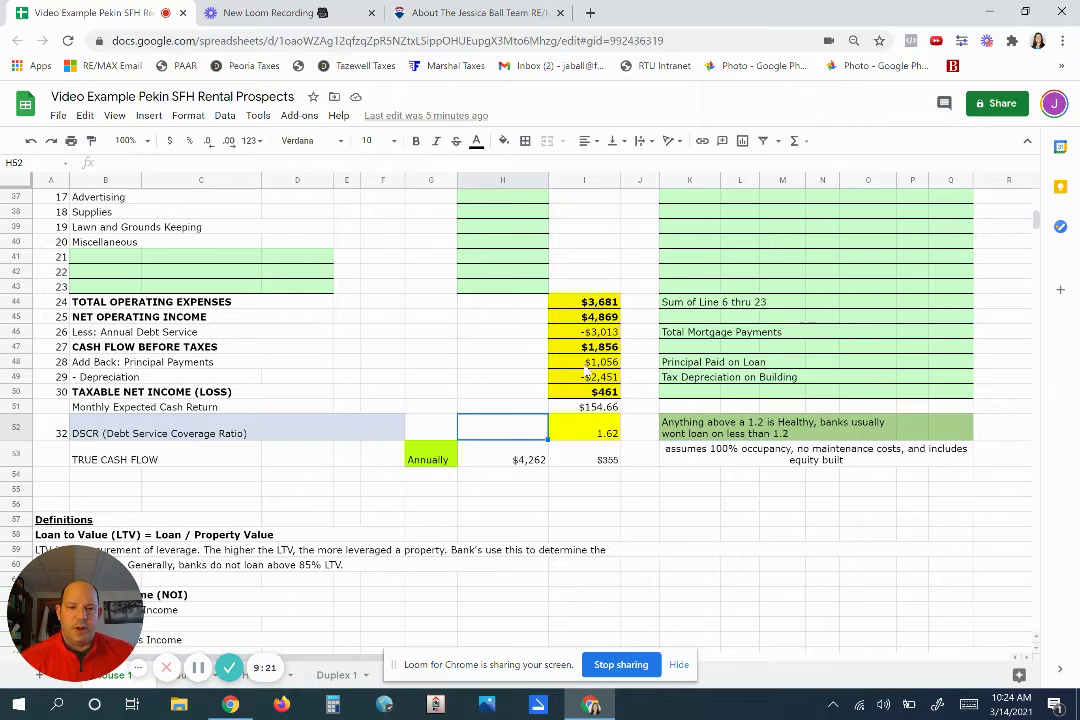
click(612, 435)
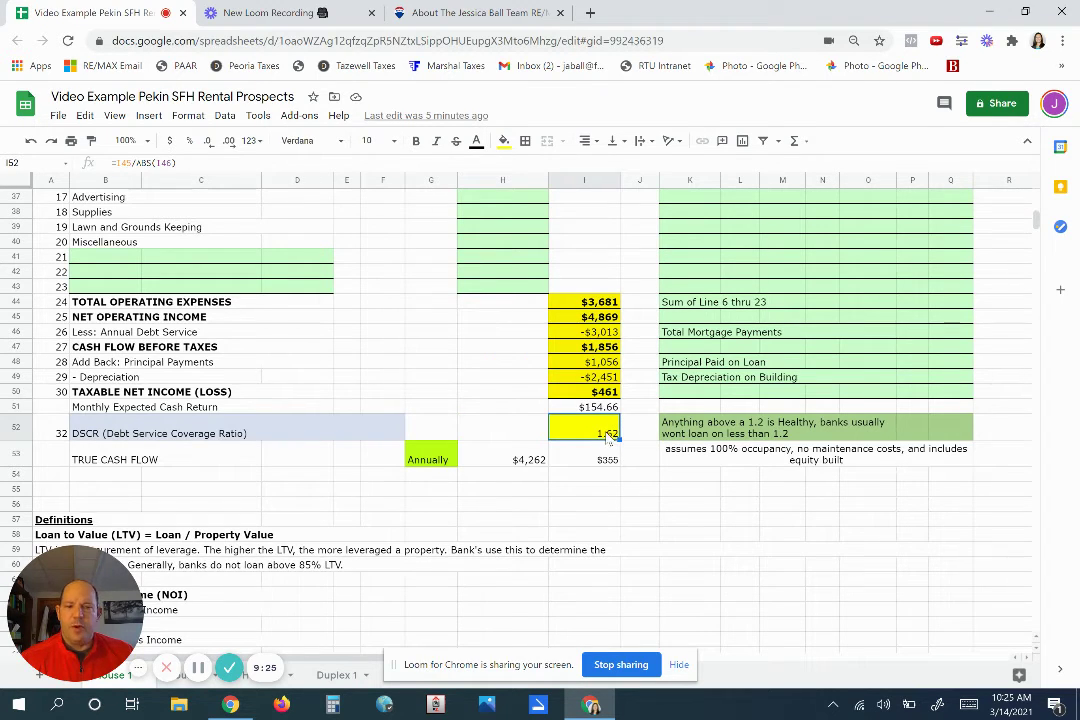
click(690, 428)
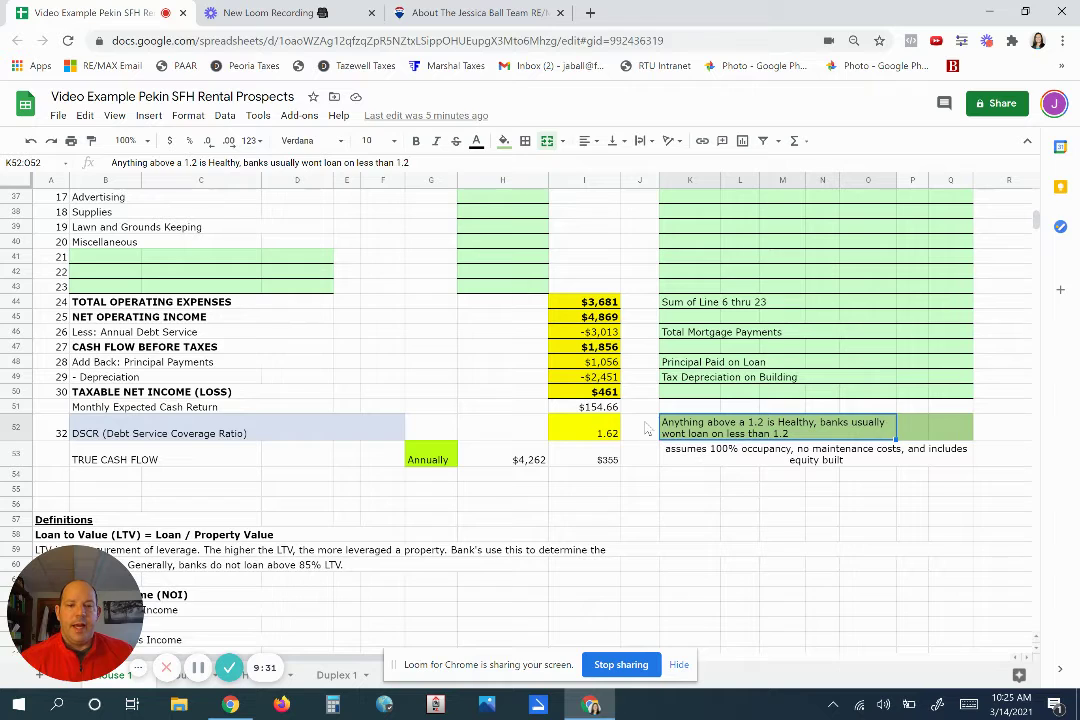
key(Left)
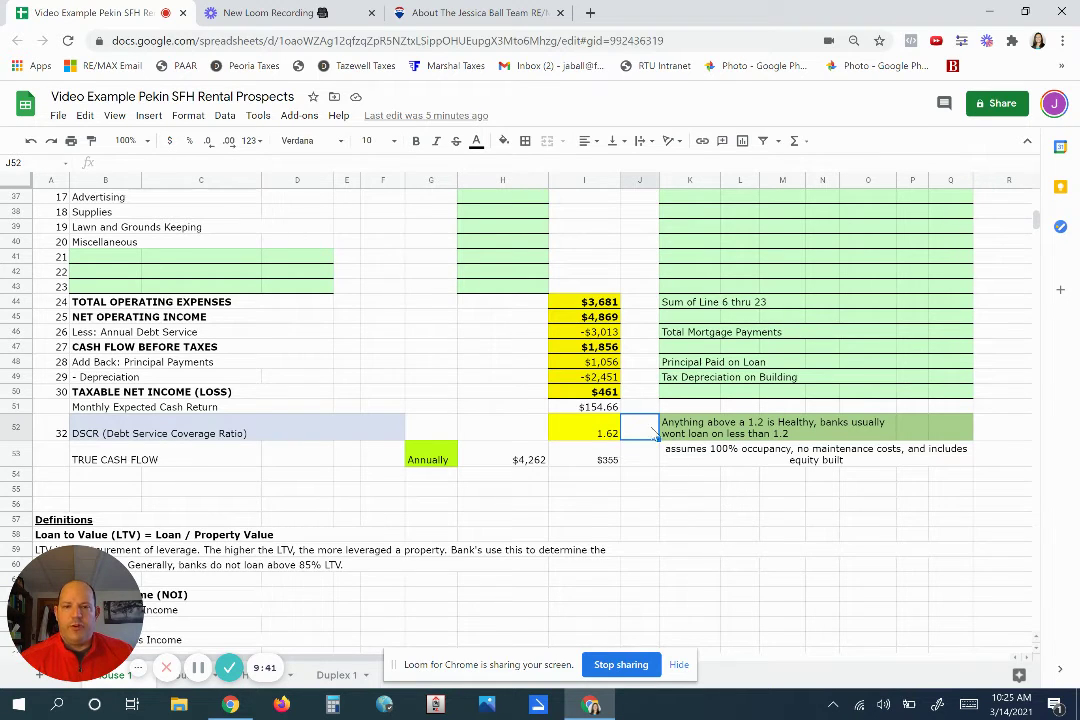
click(568, 426)
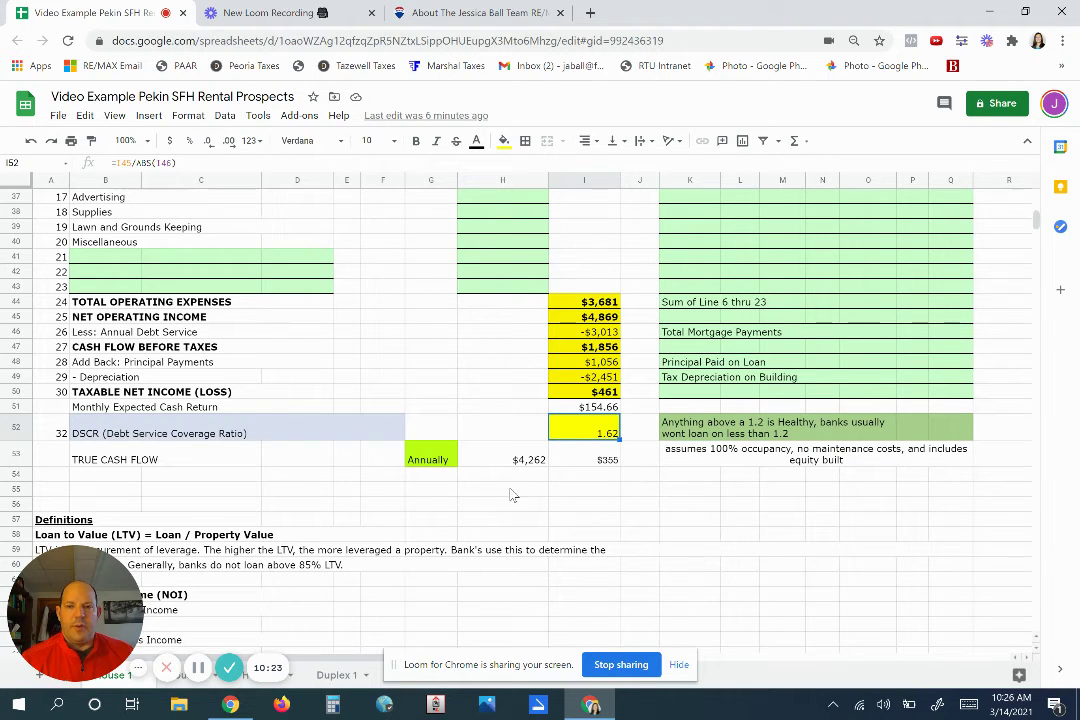
Review the Ratio Information block and inspect the Loan to Value formula in F13.
scroll(432, 500, up, 5)
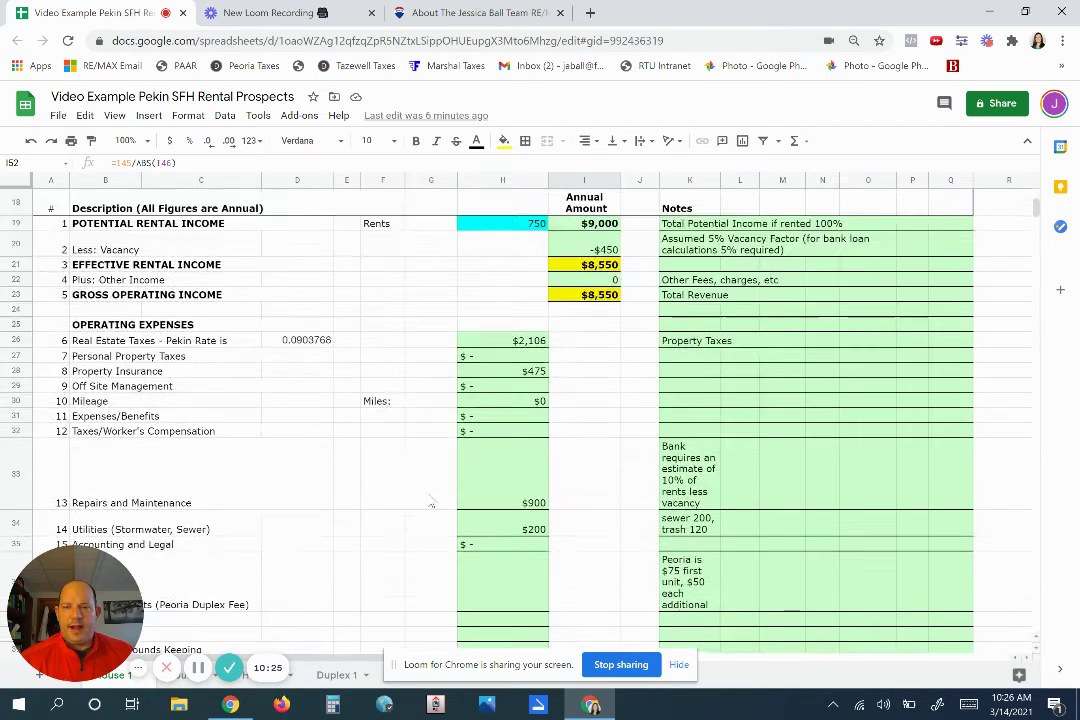
scroll(432, 500, up, 5)
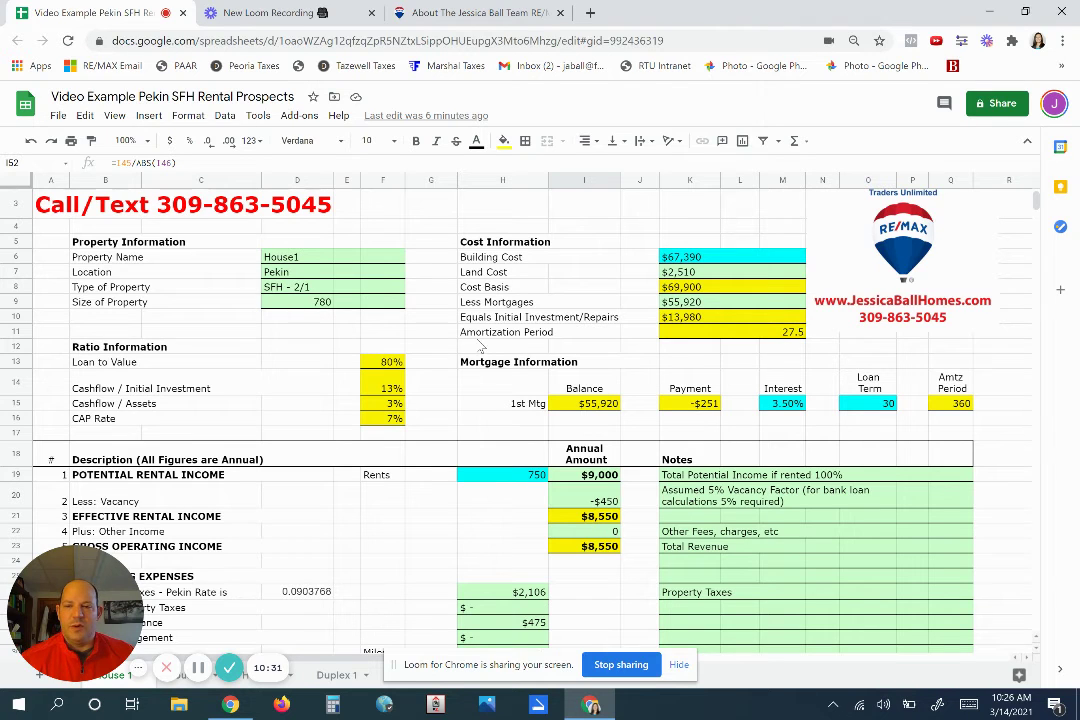
drag(90, 350, 390, 420)
click(115, 364)
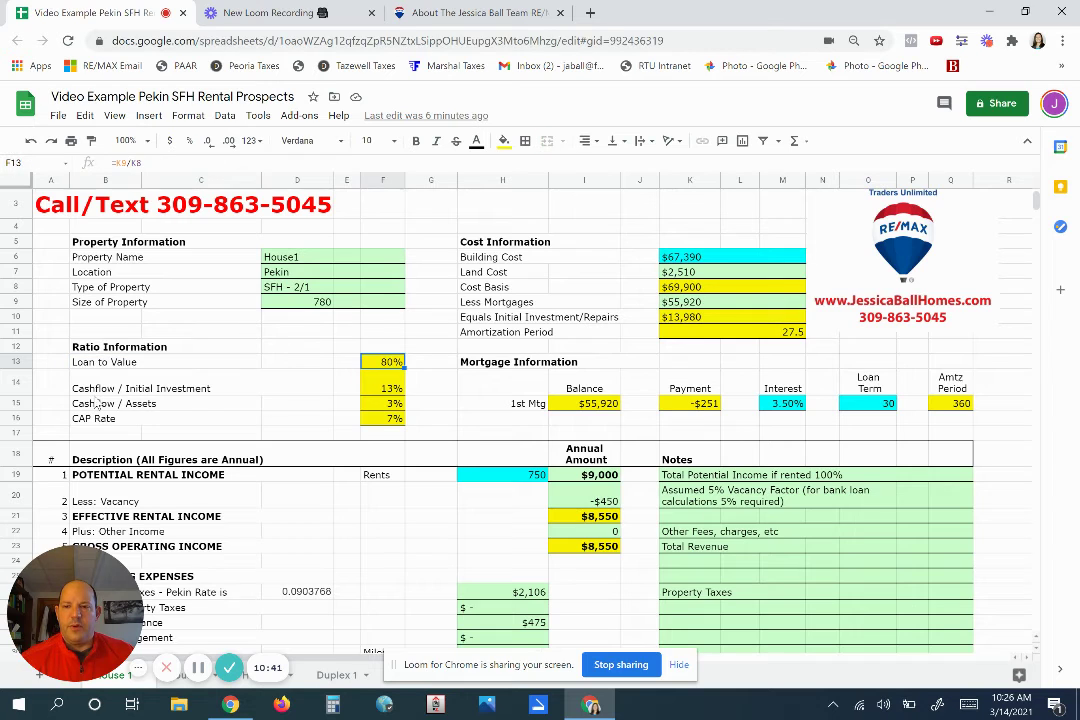
Compare the initial investment in K10 with the cash flow before taxes in I47, the inputs of the Cashflow / Initial Investment ratio.
click(200, 388)
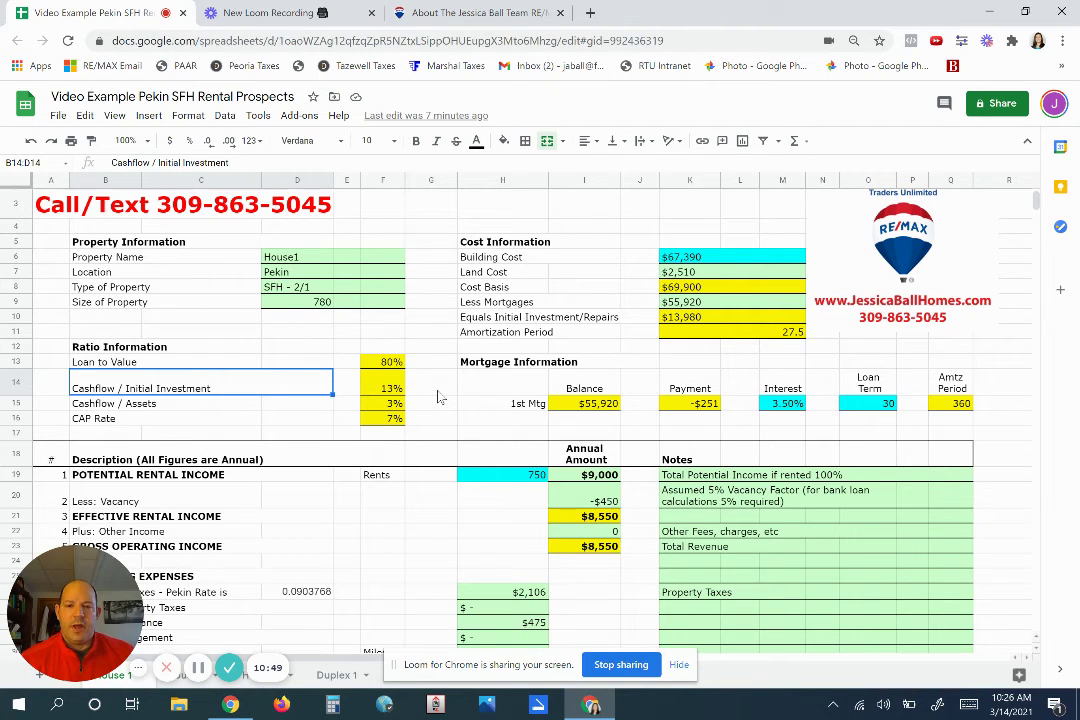
click(672, 319)
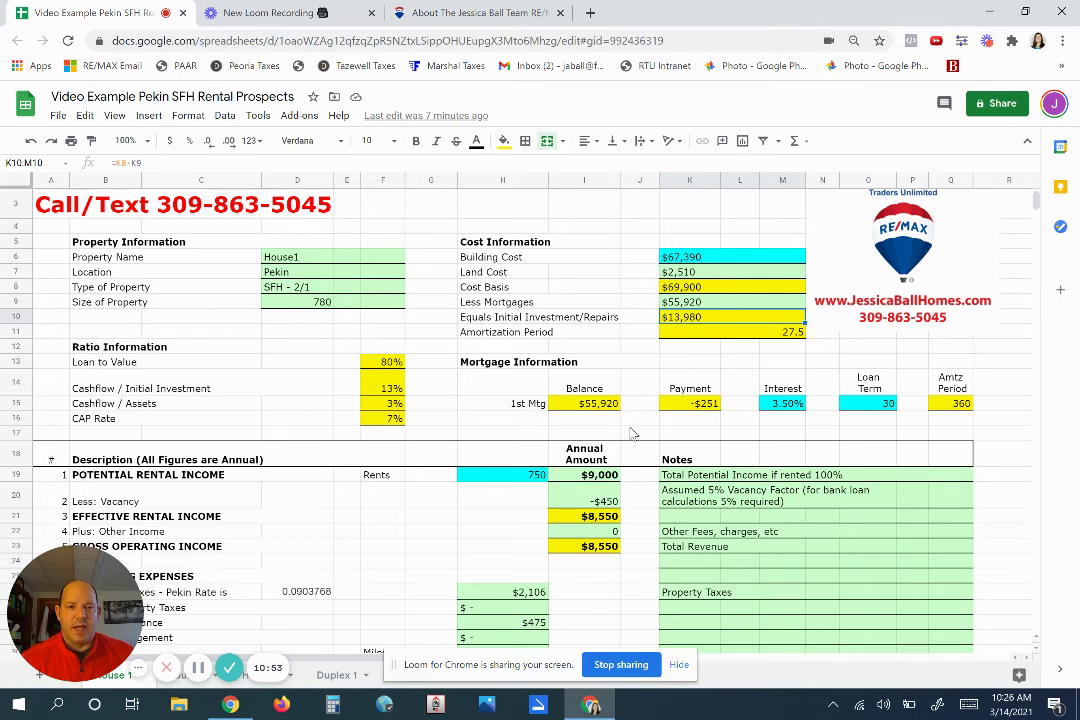
scroll(640, 430, down, 10)
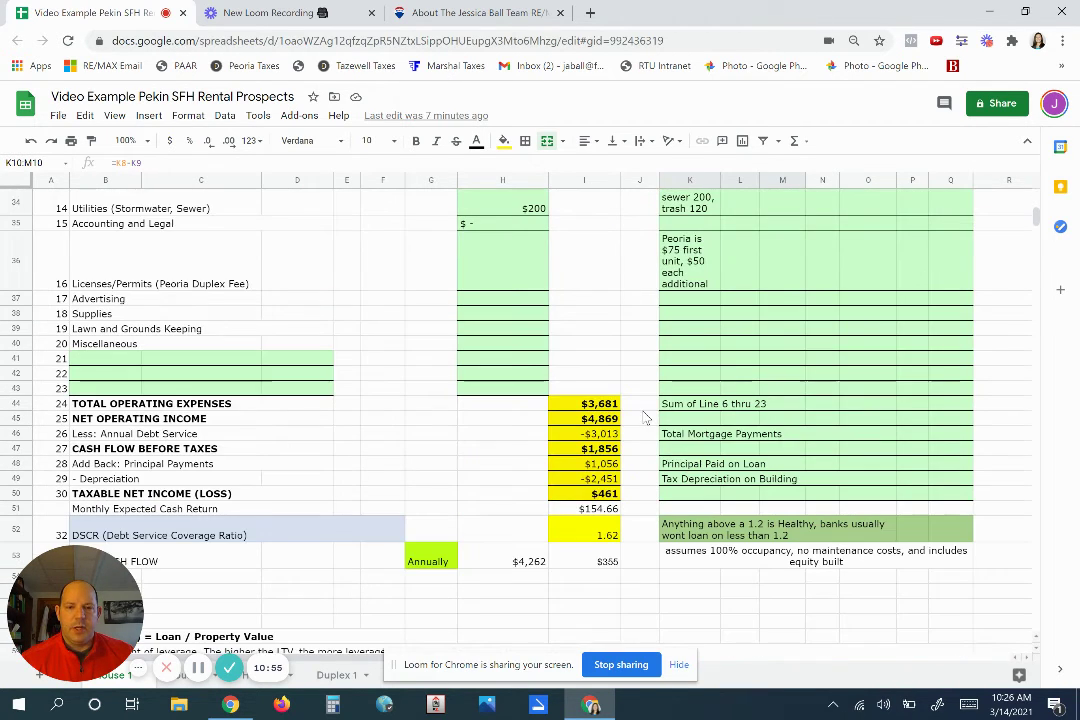
click(615, 448)
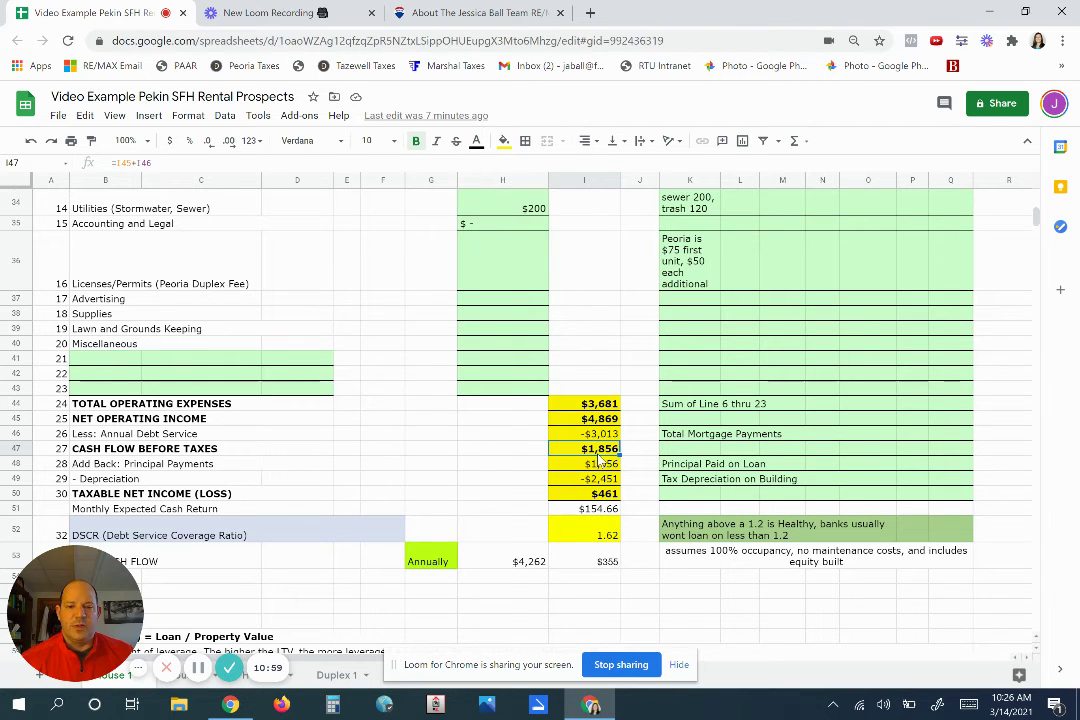
scroll(627, 497, up, 10)
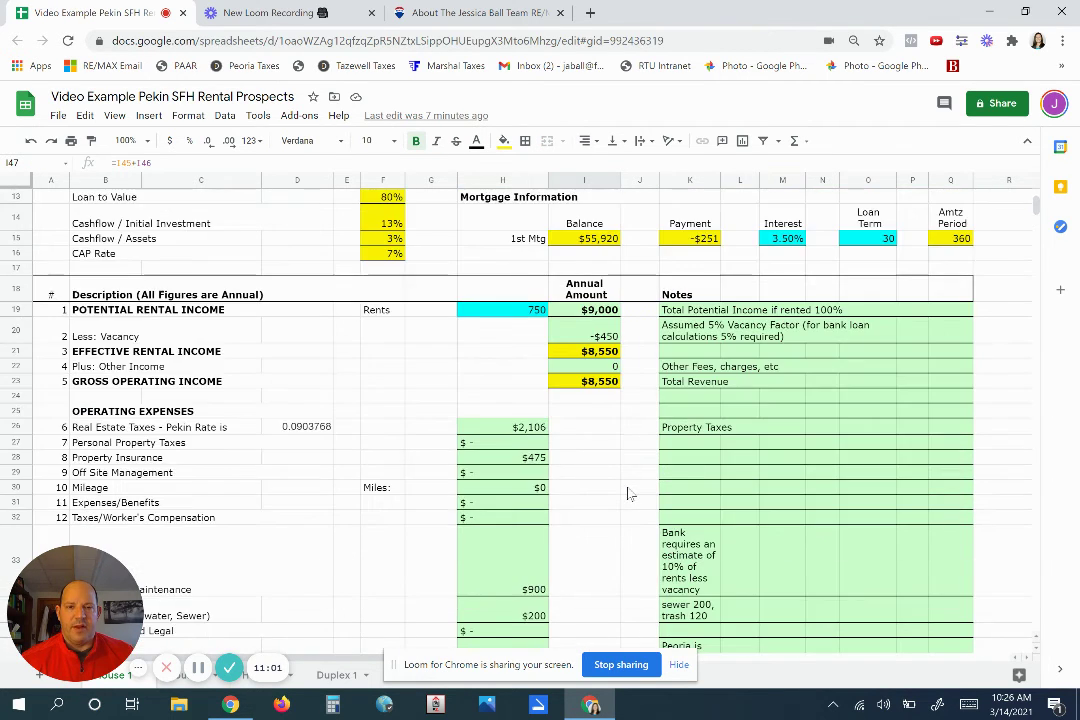
Check the Monthly Expected Cash Return formula in I51 against the cash flow before taxes.
scroll(629, 497, down, 10)
scroll(629, 497, down, 4)
scroll(625, 470, up, 3)
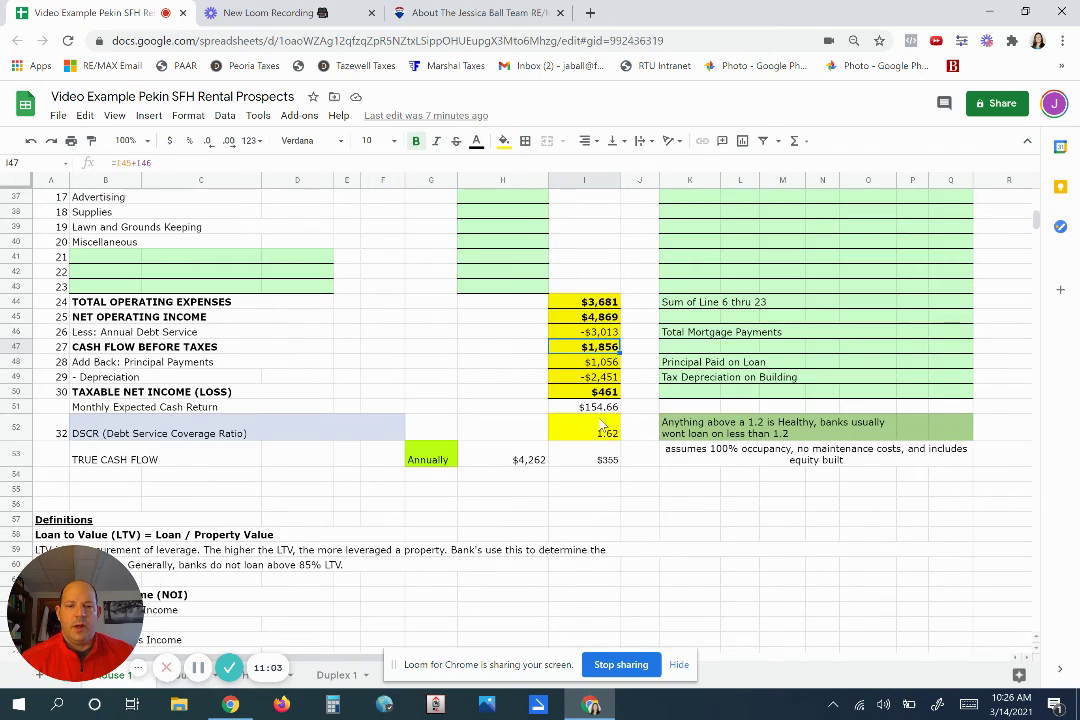
click(605, 407)
Inspect the Cashflow / Initial Investment formula in F14 under Ratio Information.
scroll(620, 440, up, 10)
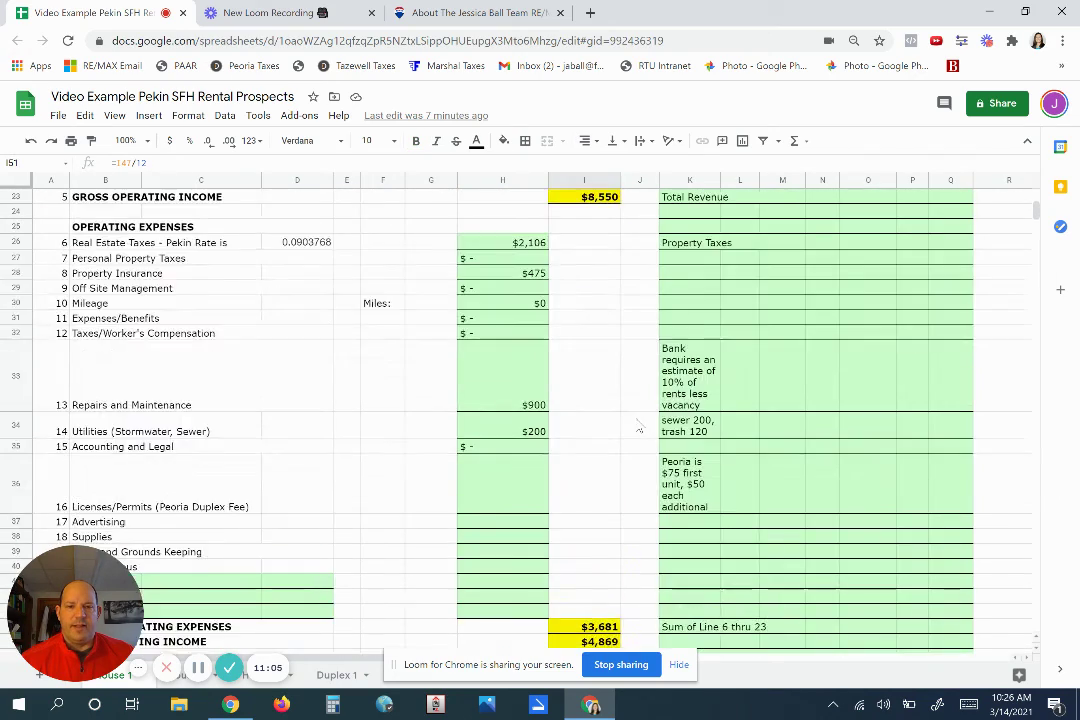
click(388, 448)
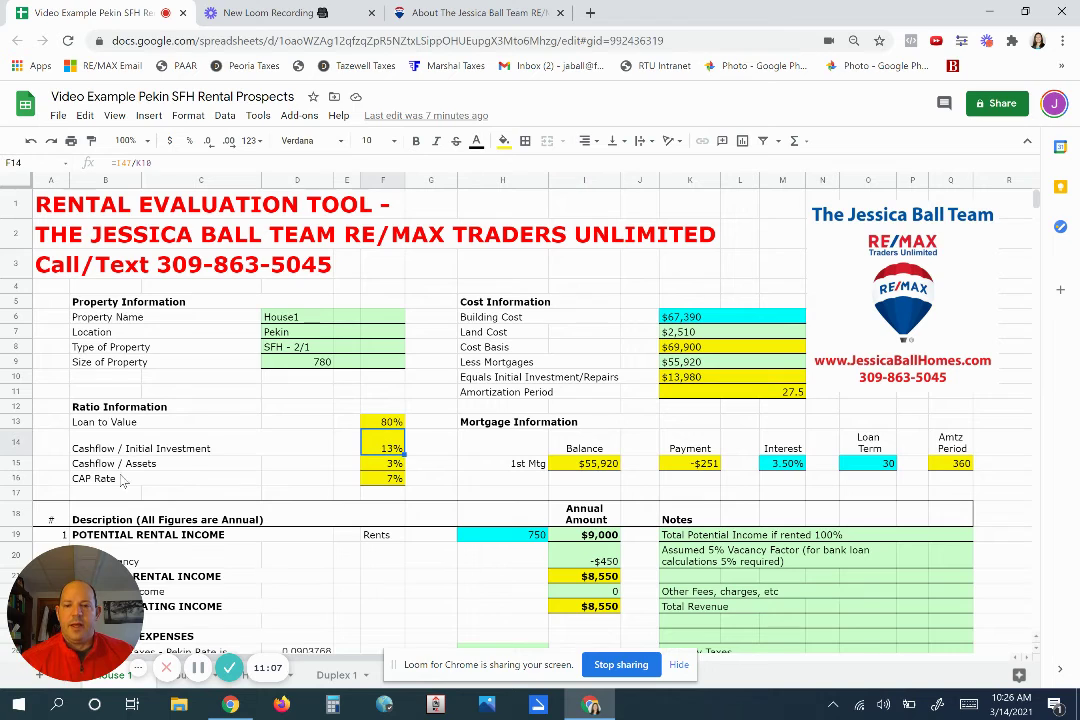
click(430, 452)
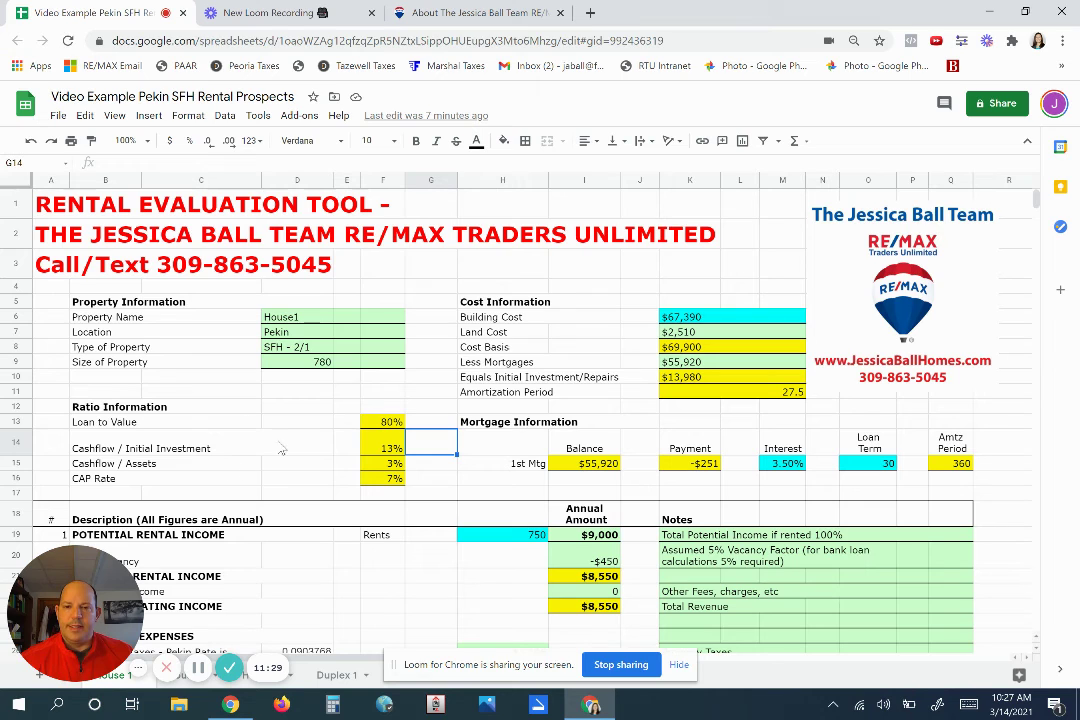
click(383, 448)
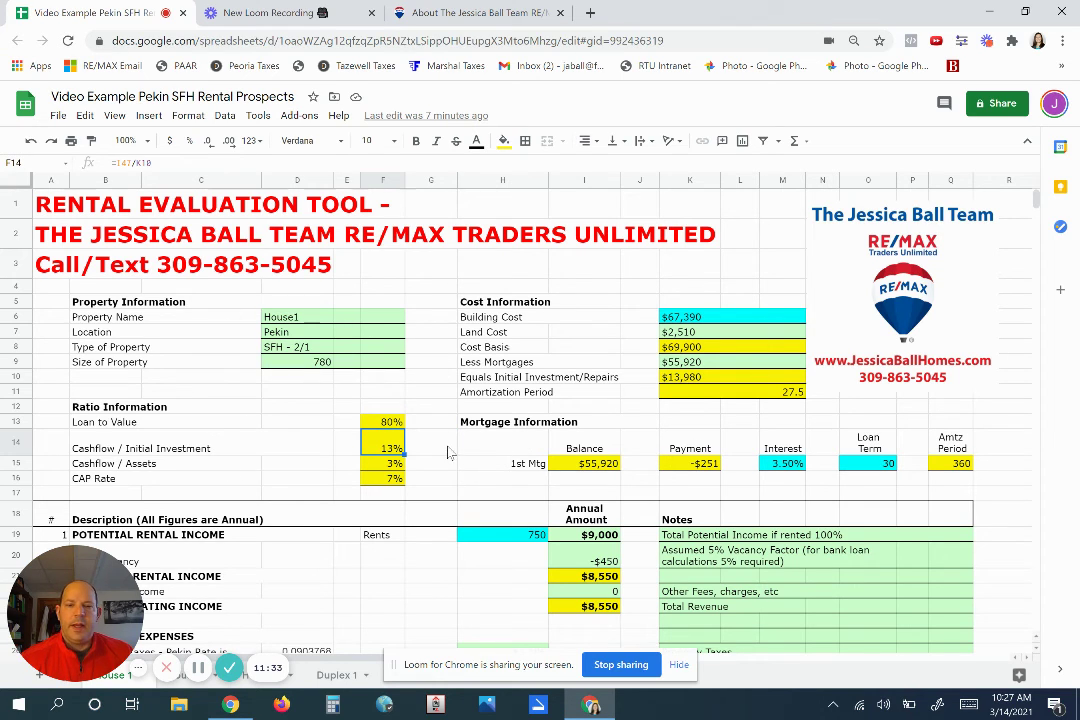
click(449, 452)
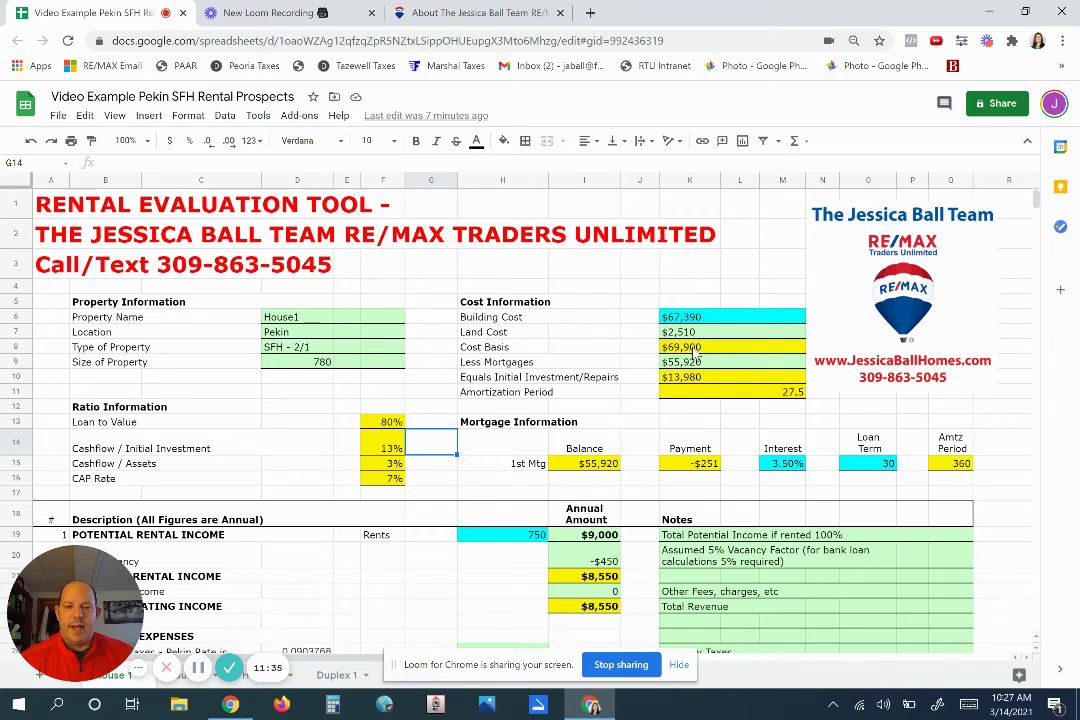
Review the rent input in H19 and the mortgage interest rate in M15 alongside the Cashflow / Initial Investment ratio.
click(542, 535)
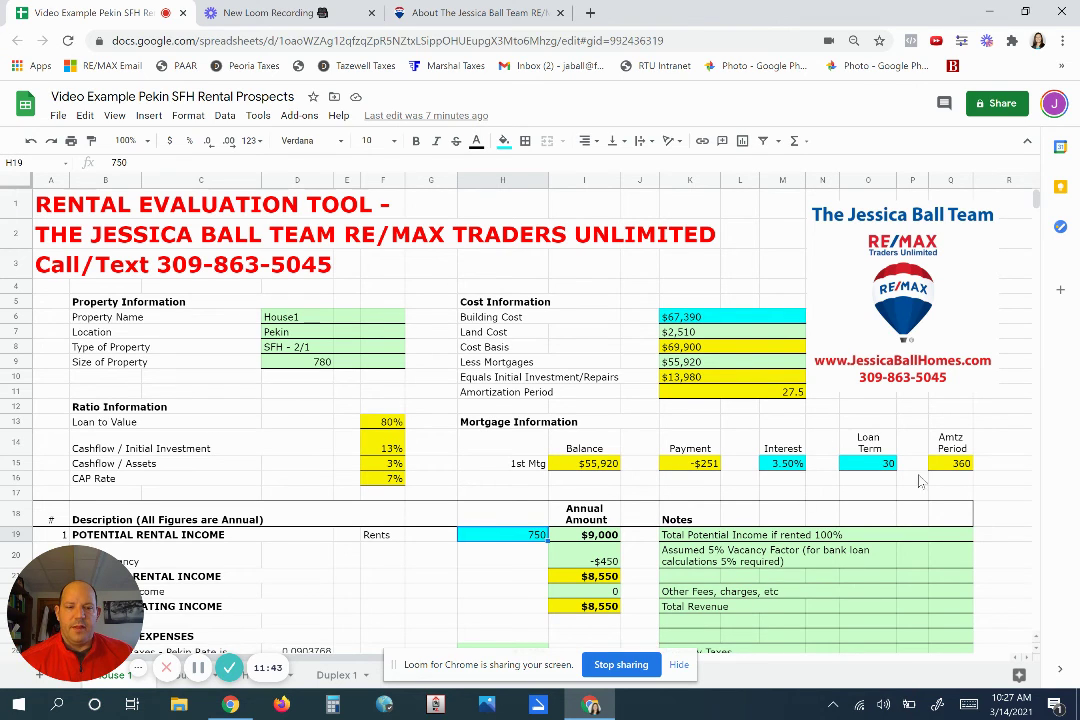
click(785, 463)
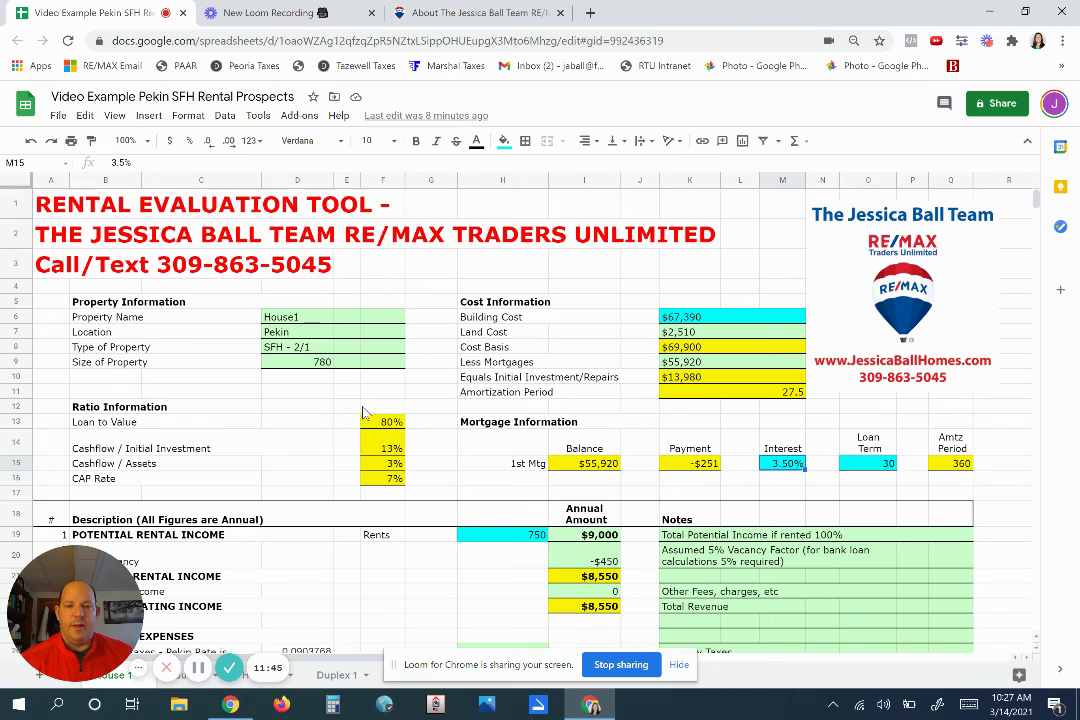
click(461, 458)
click(433, 452)
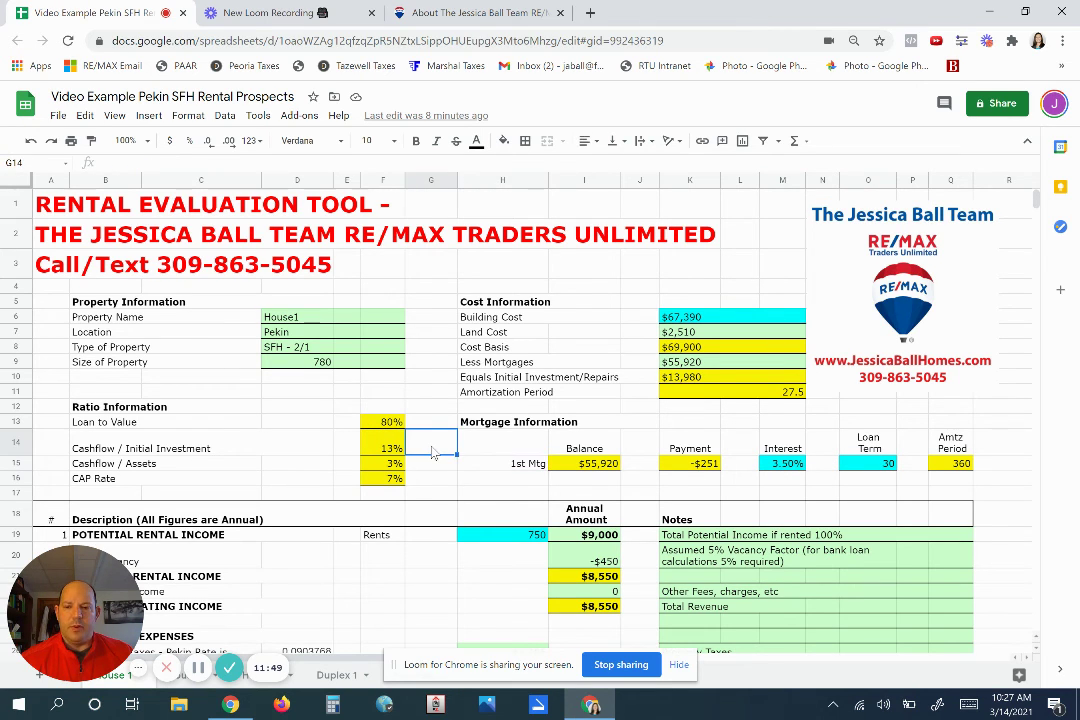